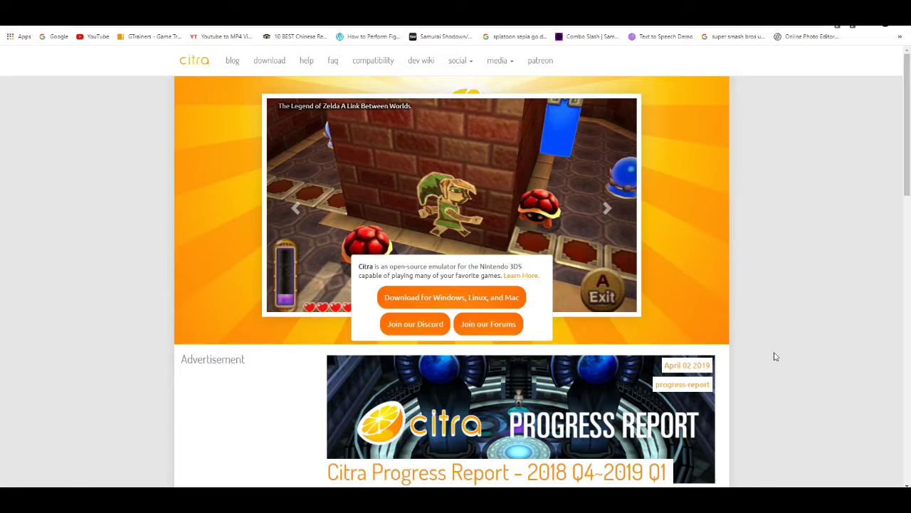
Download the Windows x64 version of Citra from the official download page and run the installer.
left_click(276, 64)
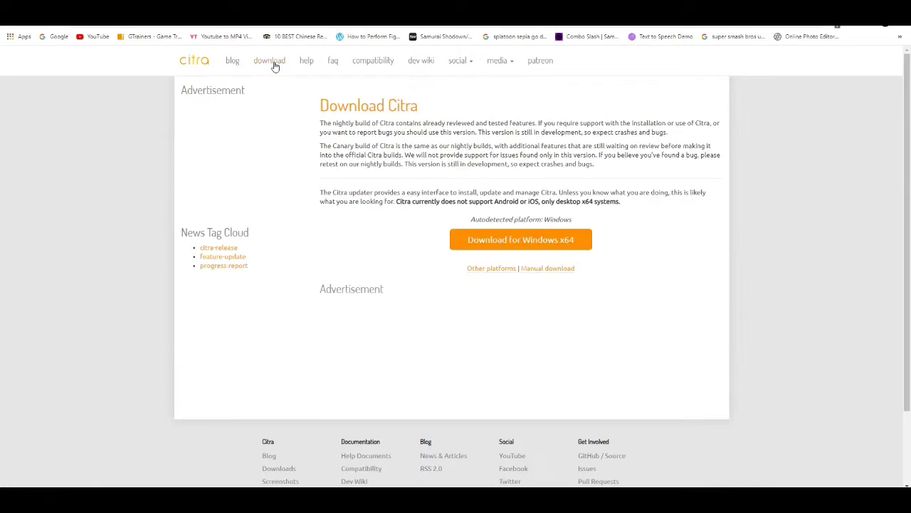
left_click(555, 240)
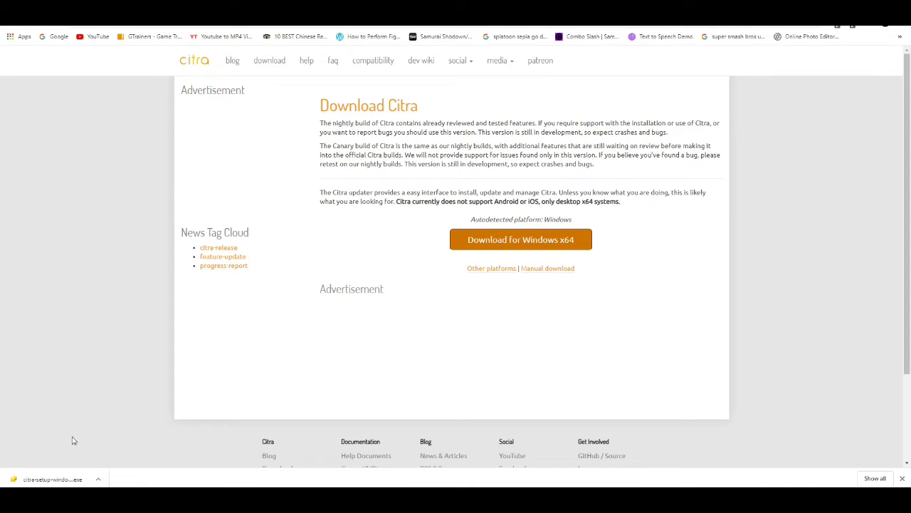
left_click(64, 480)
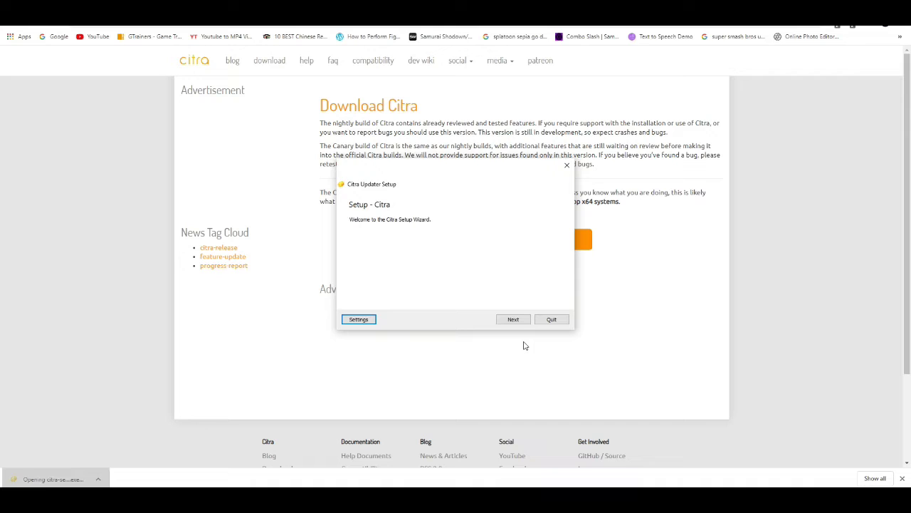
Keep the default installation folder in the setup wizard and choose only the Citra Nightly component.
left_click(513, 320)
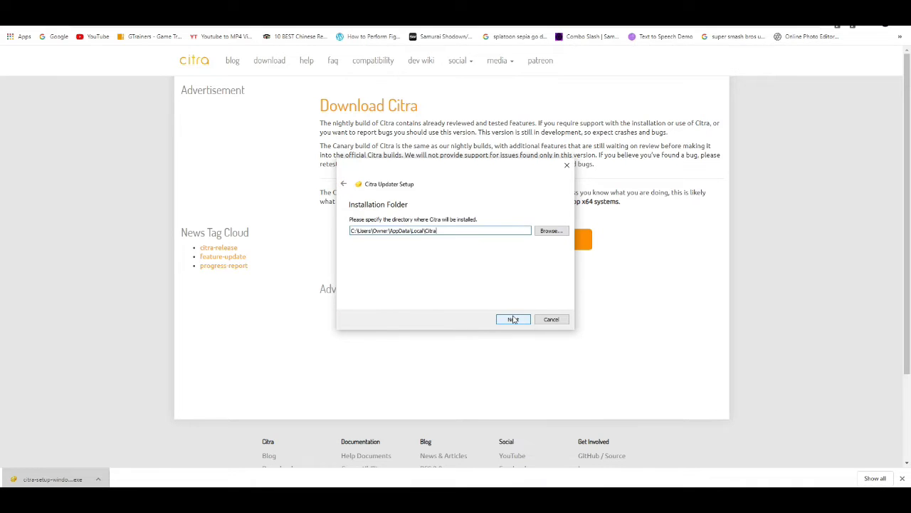
left_click(514, 320)
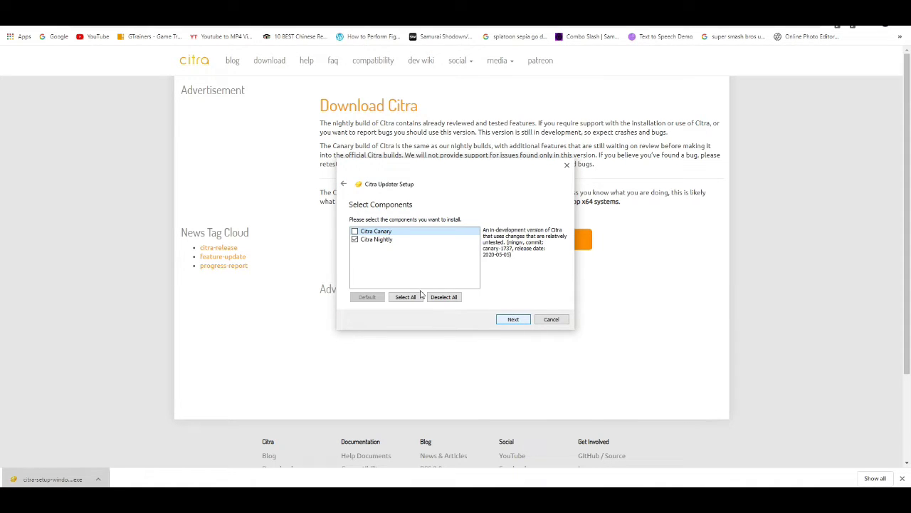
left_click(355, 240)
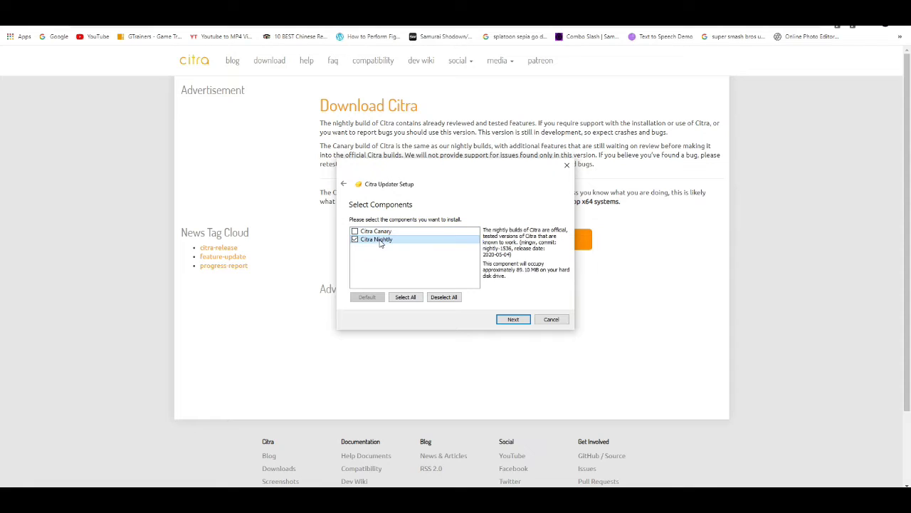
left_click(514, 319)
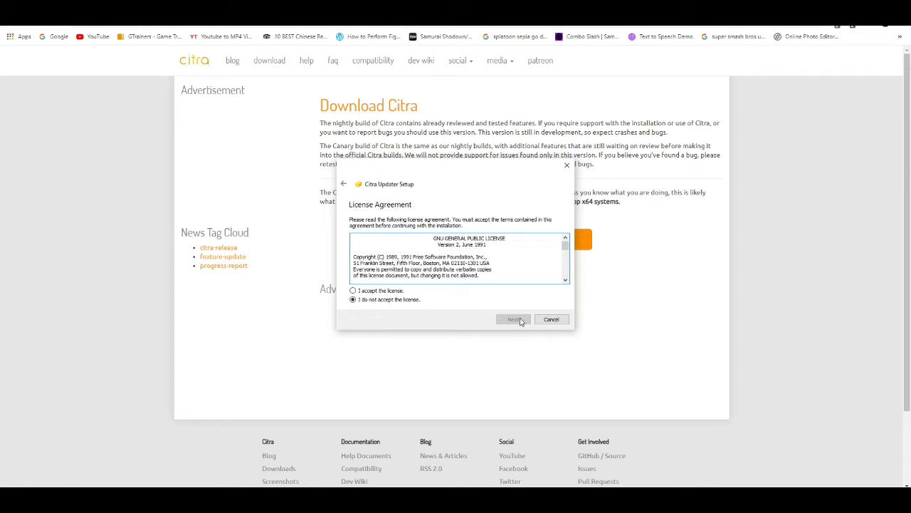
Accept the license, keep Citra as the Start Menu shortcut folder, and install and finish the setup.
left_click(353, 290)
left_click(519, 320)
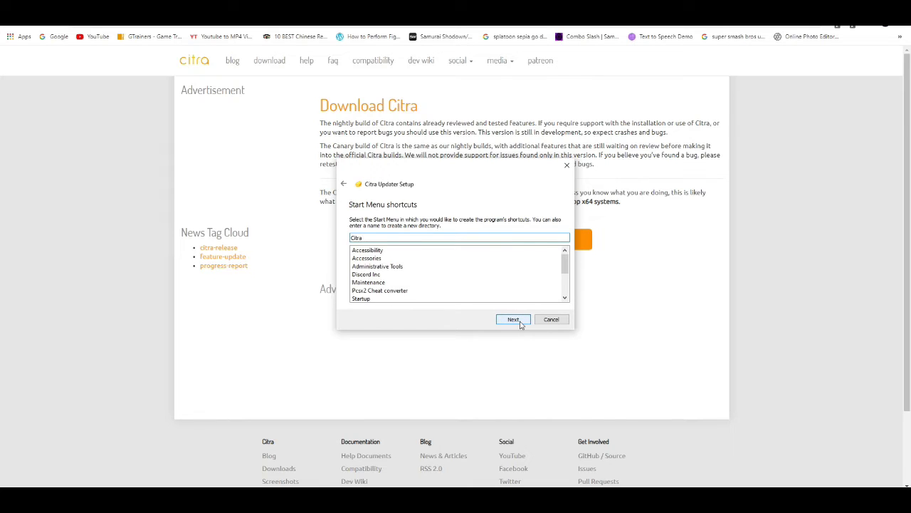
left_click(521, 322)
left_click(513, 320)
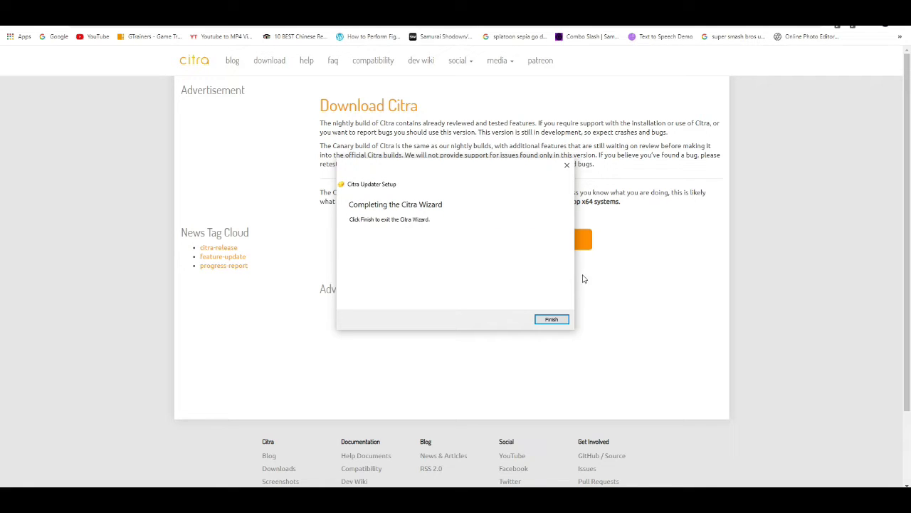
left_click(554, 320)
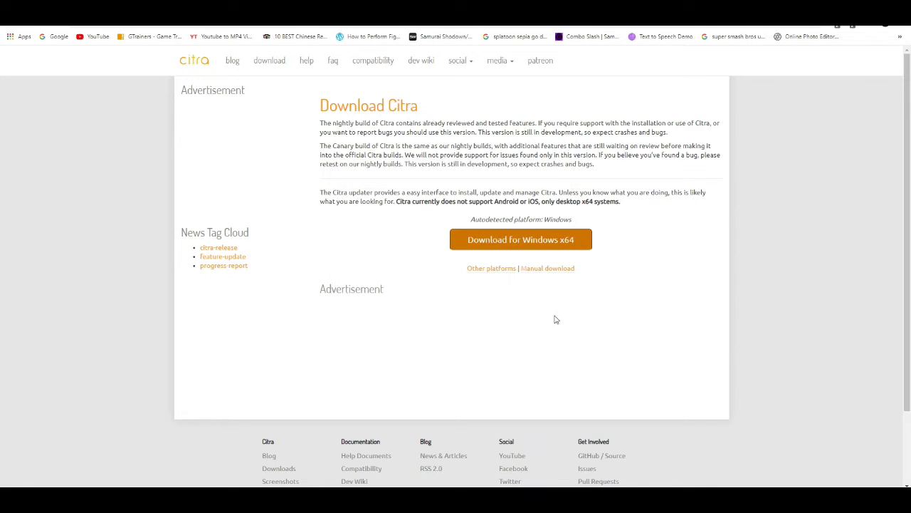
Find Citra Nightly through the Windows search, launch it and reposition its window on the desktop.
key("super+d")
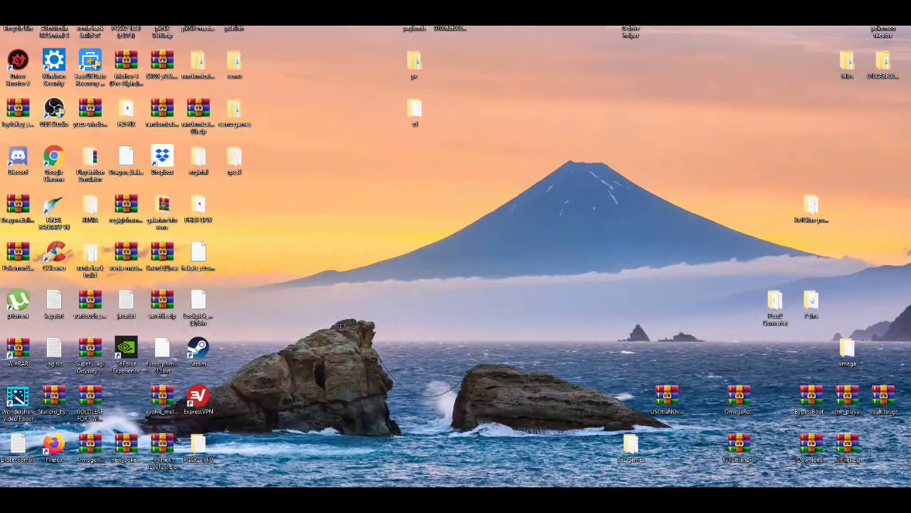
key("super+s")
type("cit")
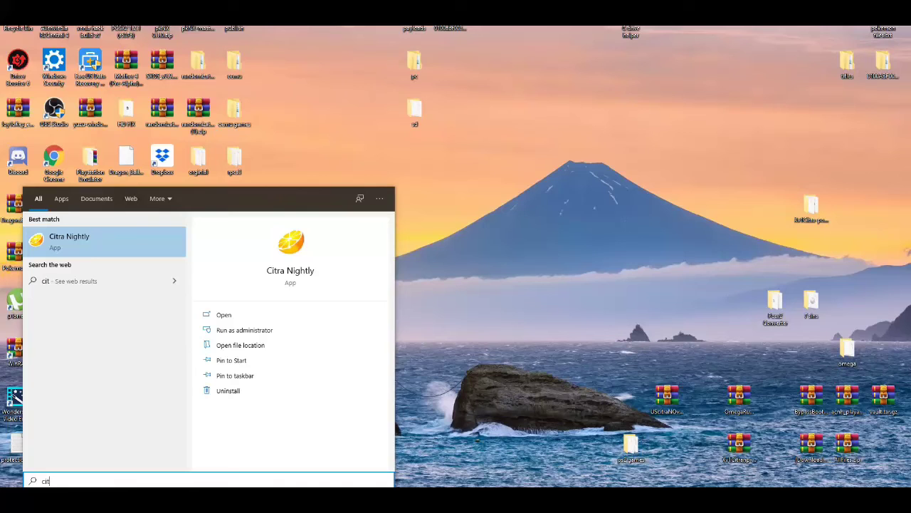
left_click(291, 274)
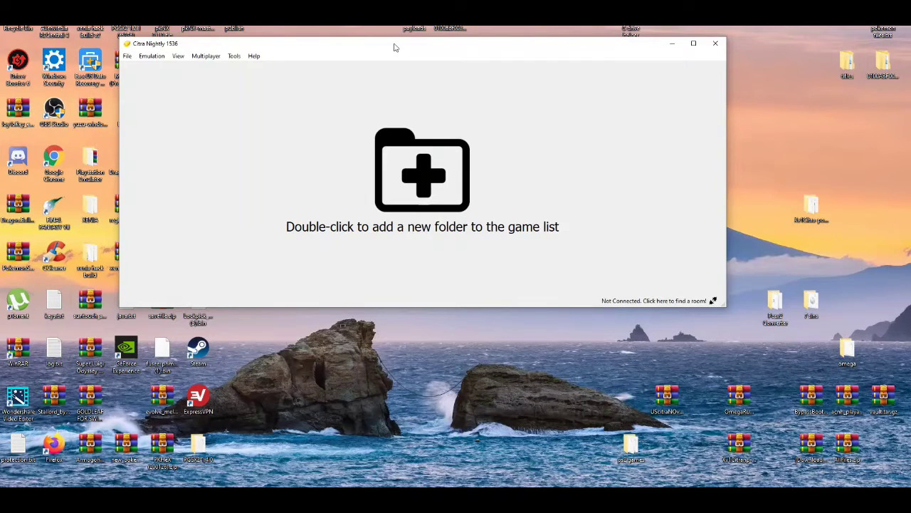
left_click_drag(397, 48, 471, 52)
In the controls configuration, map face buttons A, B, X and Y to controller Button 0, Button 1, Button 2 and Button 3.
left_click(230, 63)
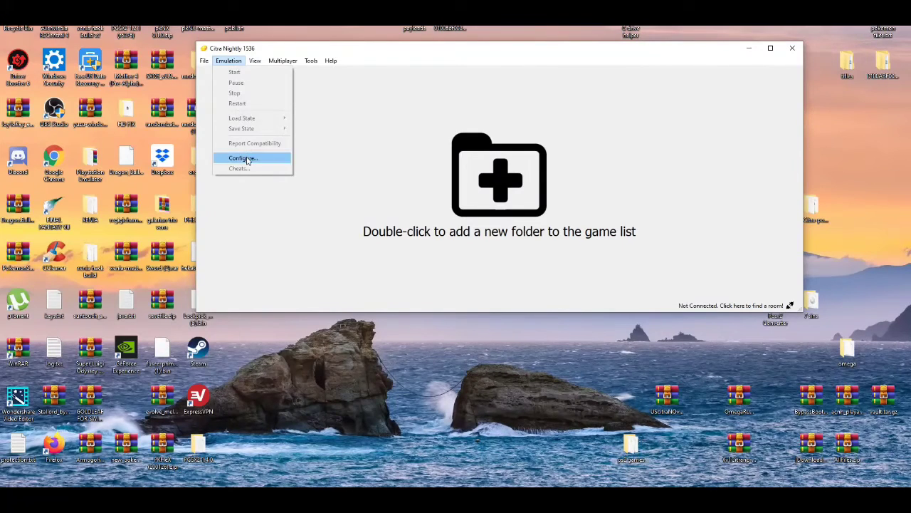
left_click(247, 160)
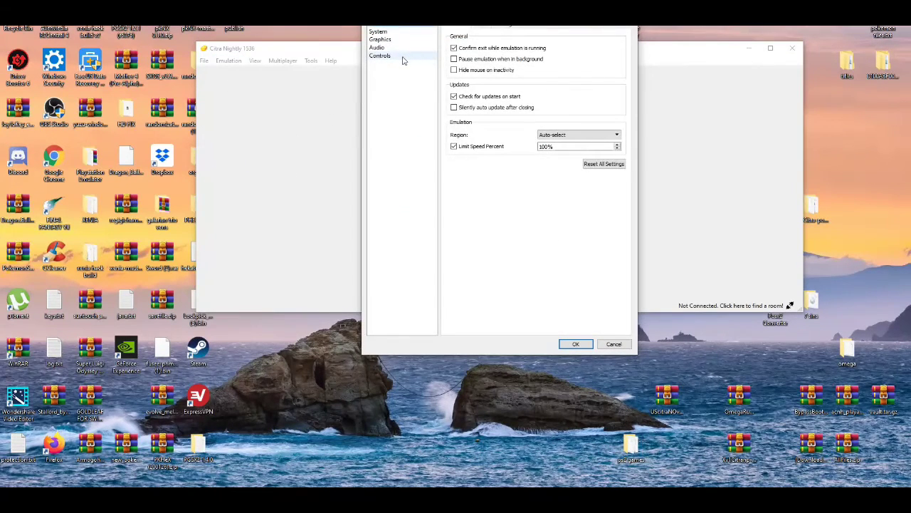
left_click(403, 59)
left_click_drag(482, 13, 382, 34)
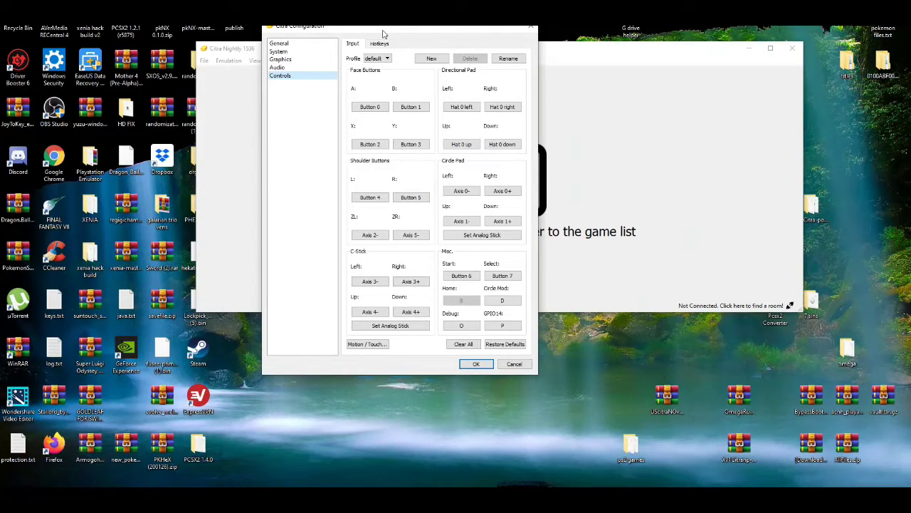
left_click(381, 107)
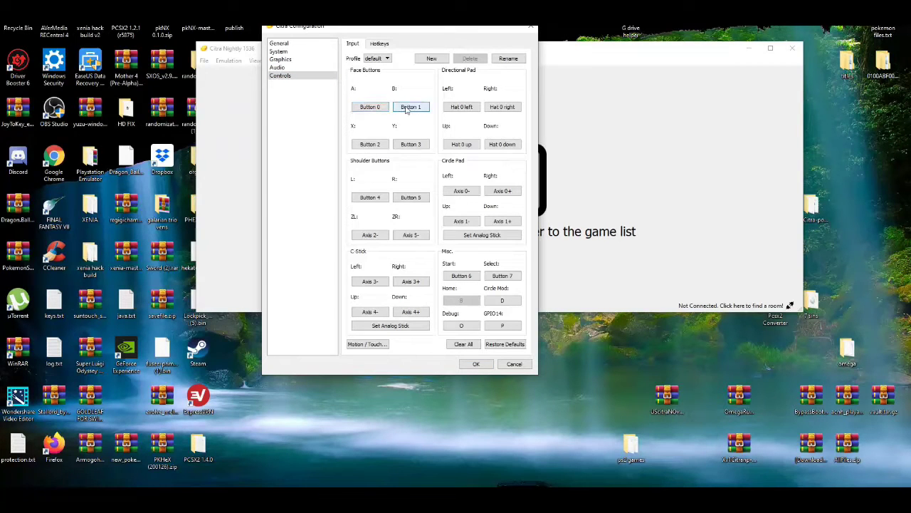
left_click(407, 109)
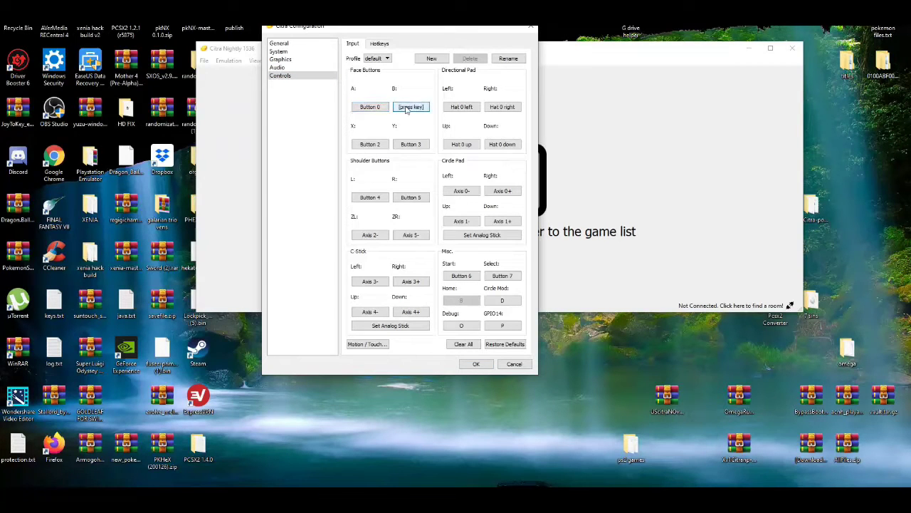
left_click(372, 145)
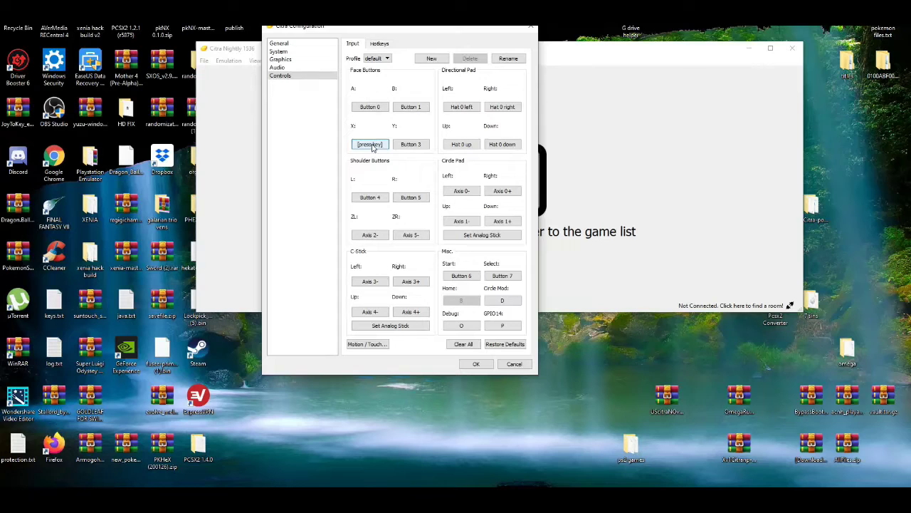
left_click(419, 145)
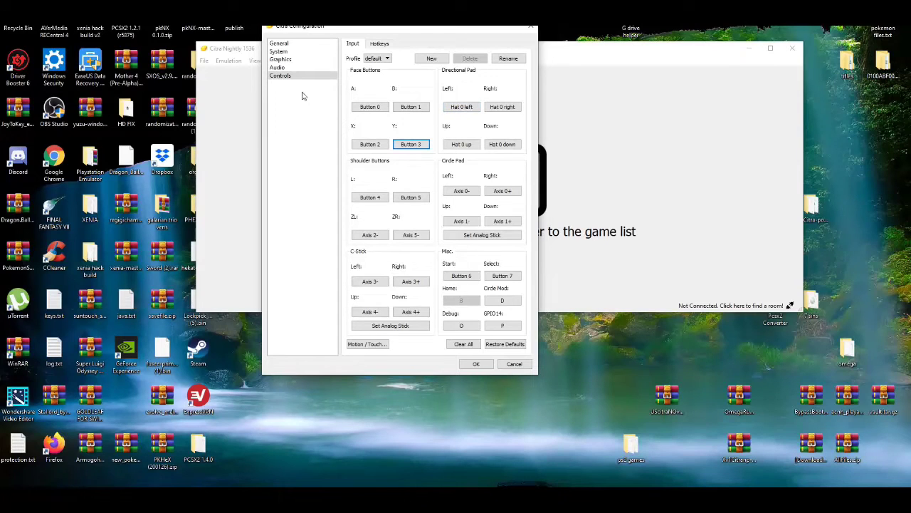
Look through the audio, general and system settings in the configuration.
left_click(291, 69)
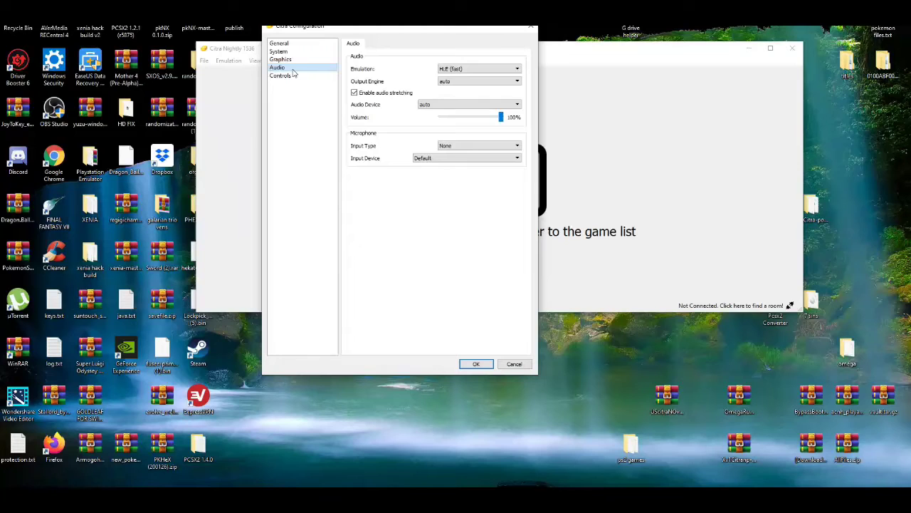
left_click(299, 45)
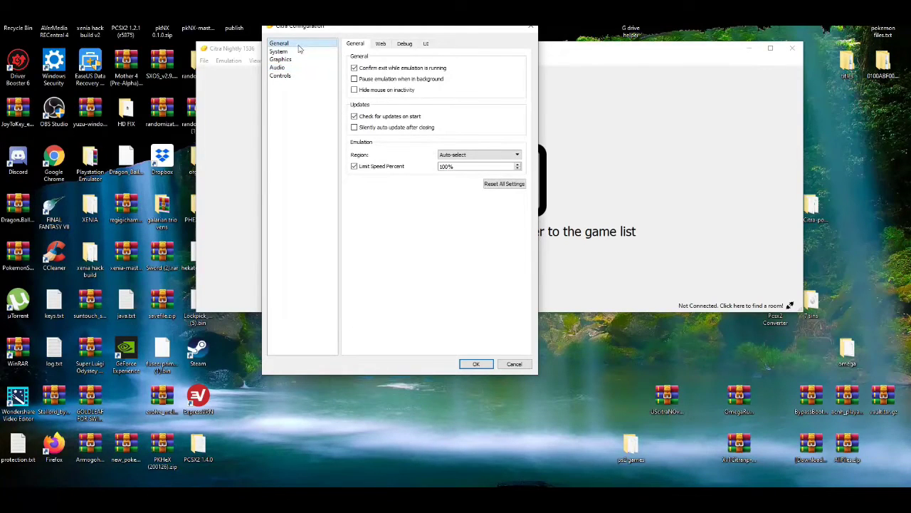
left_click(296, 52)
left_click(294, 68)
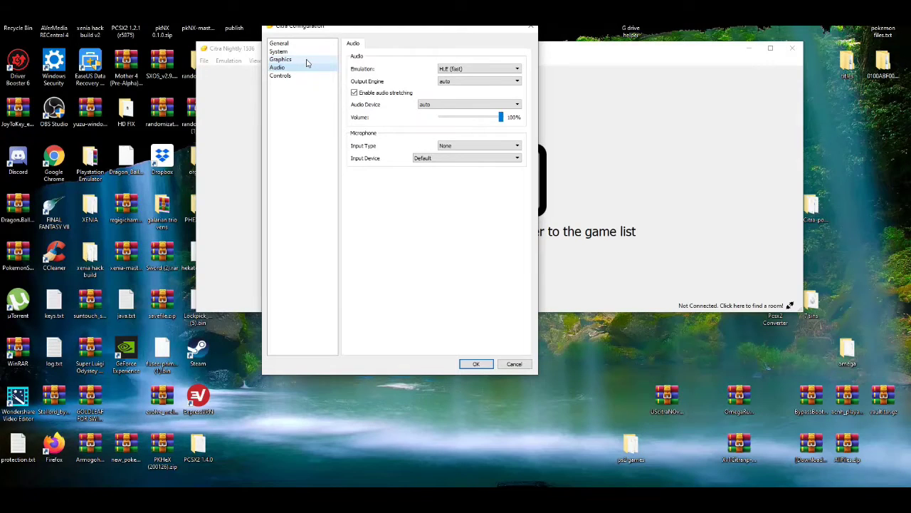
In the graphics enhancements, select 9x Native (3600x2160) as the internal resolution.
left_click(307, 61)
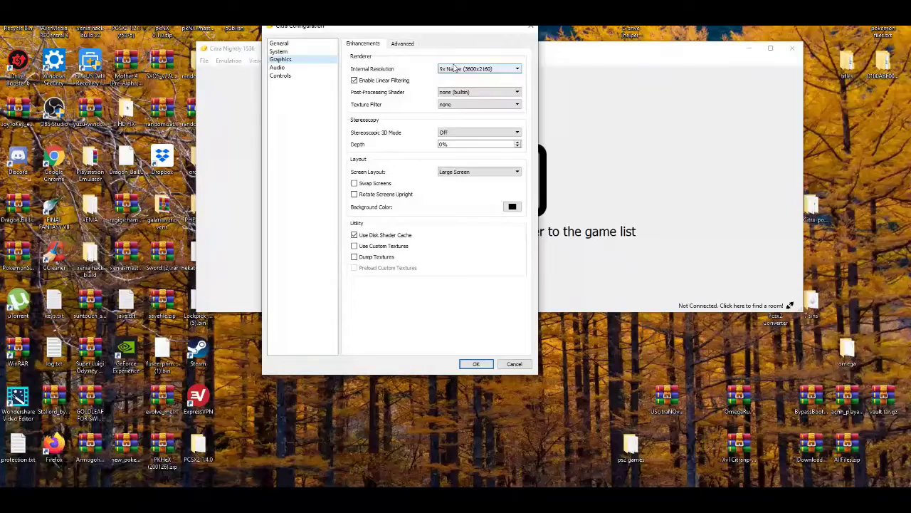
left_click(456, 69)
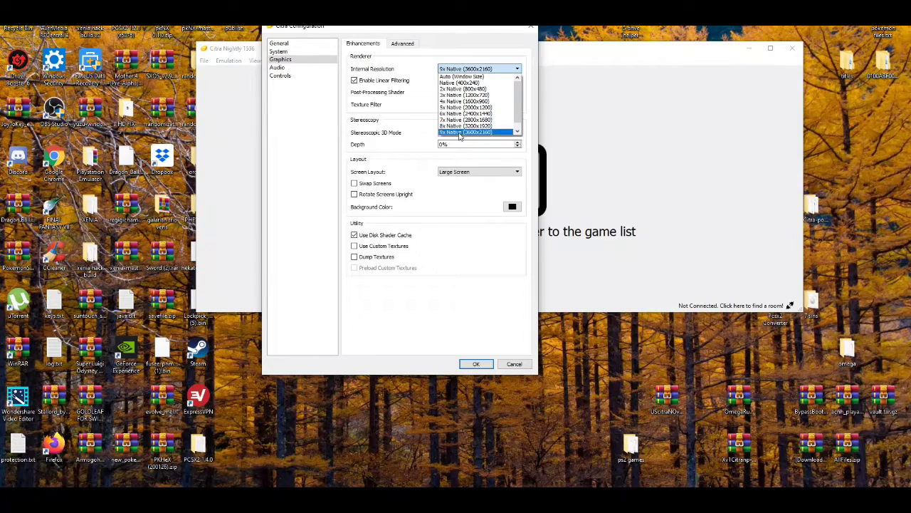
left_click_drag(517, 114, 517, 121)
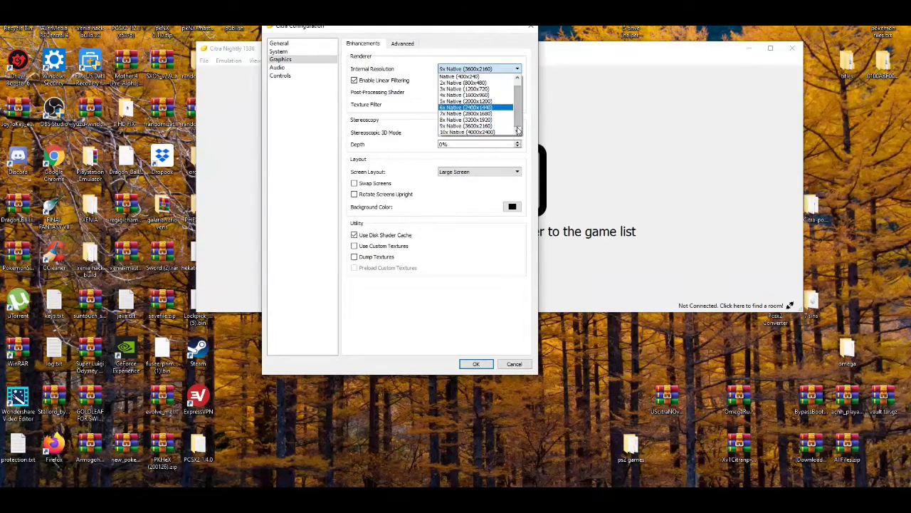
left_click(482, 126)
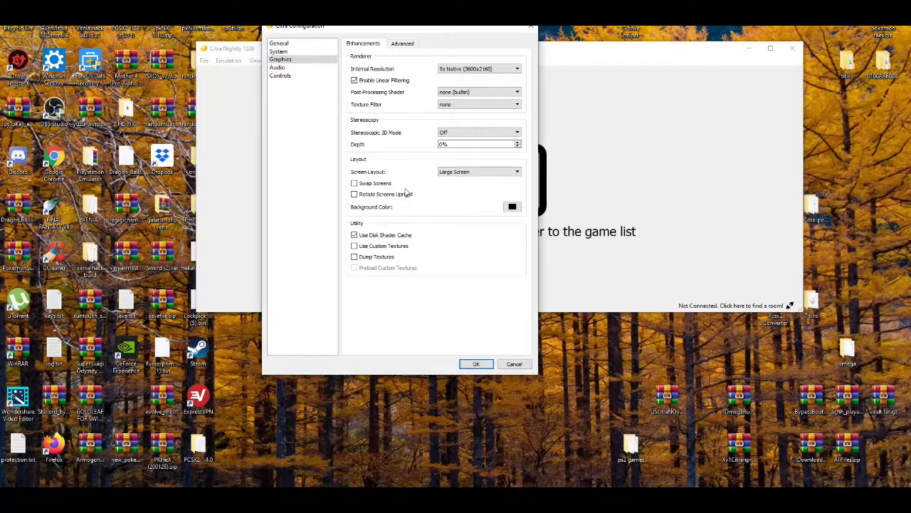
Select the Large Screen layout and check the available texture filters, leaving the filter at none.
left_click(453, 174)
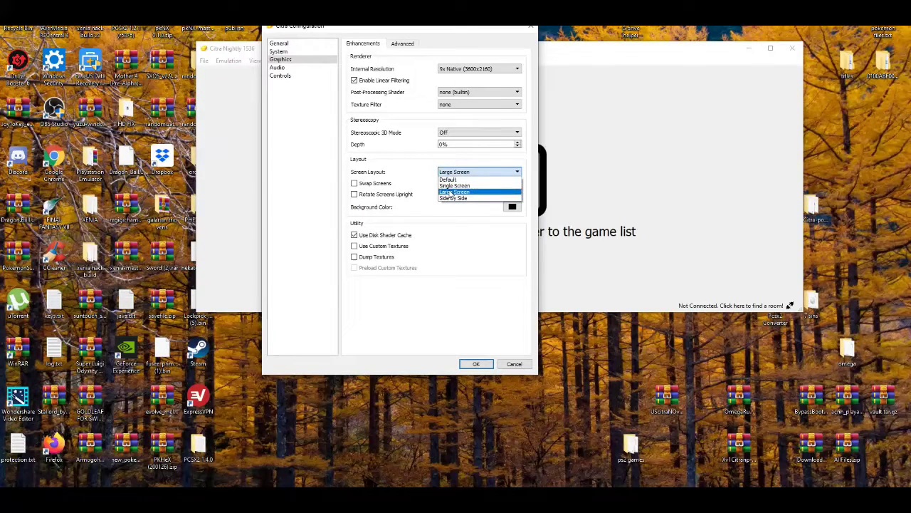
left_click(449, 192)
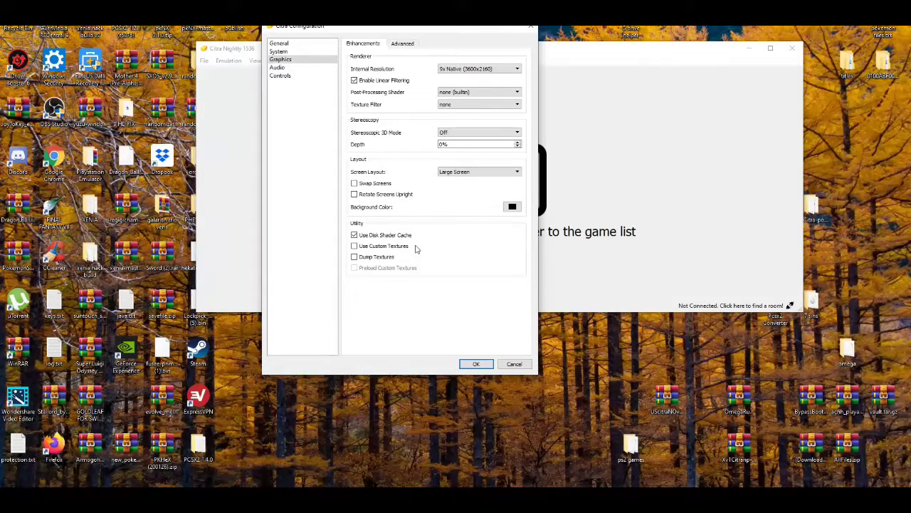
left_click(505, 105)
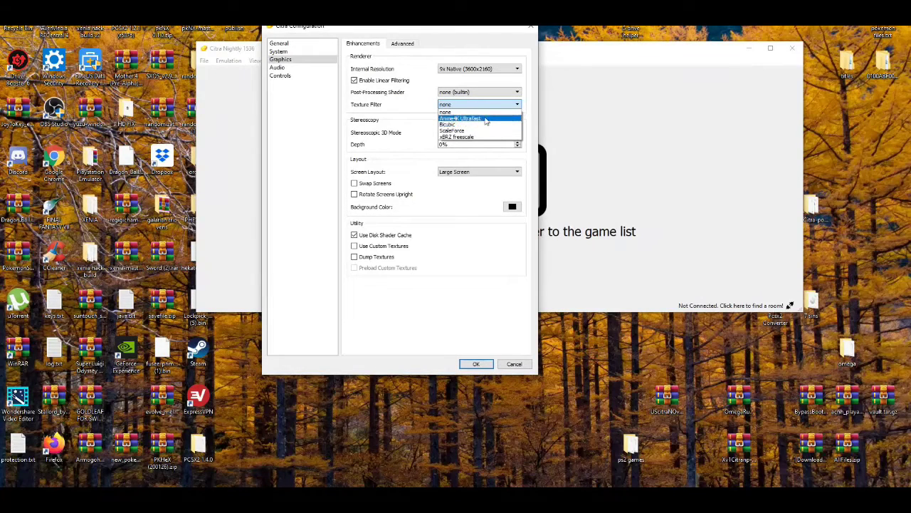
left_click(415, 122)
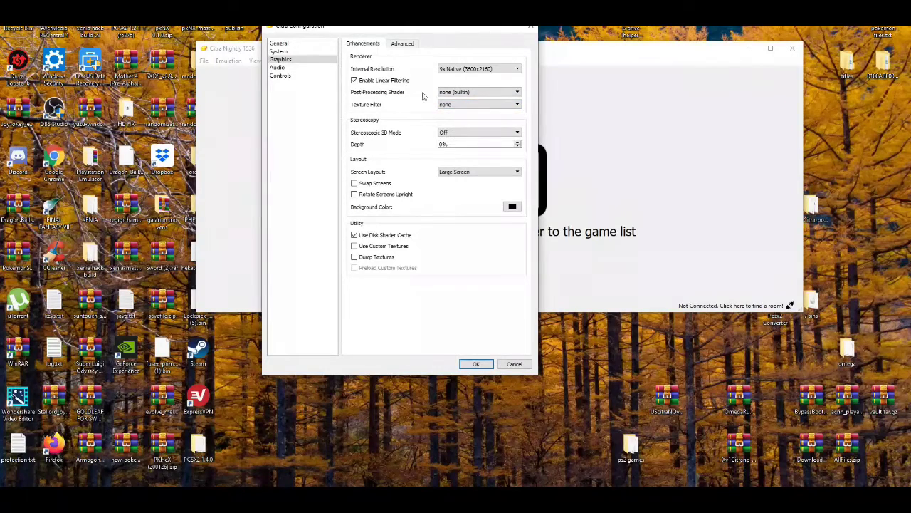
Check the advanced graphics settings, close the configuration without applying it and reposition the emulator window.
left_click(405, 44)
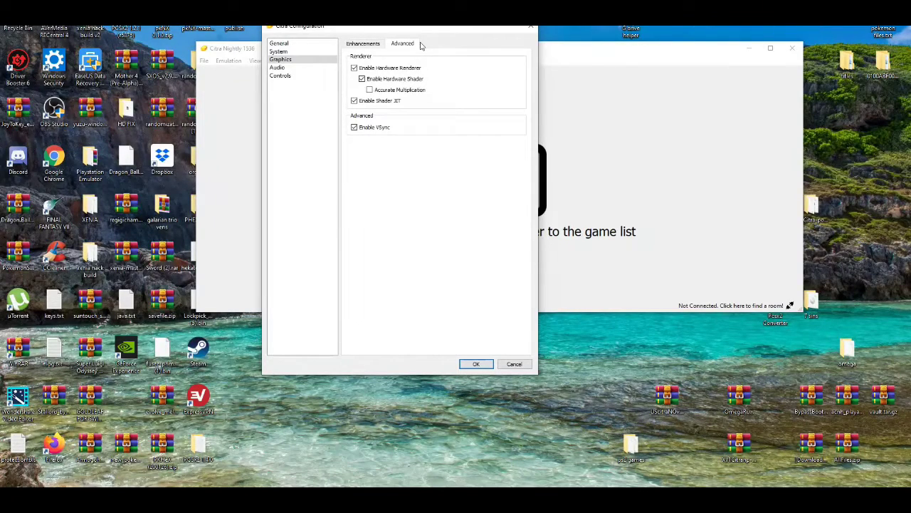
left_click(377, 46)
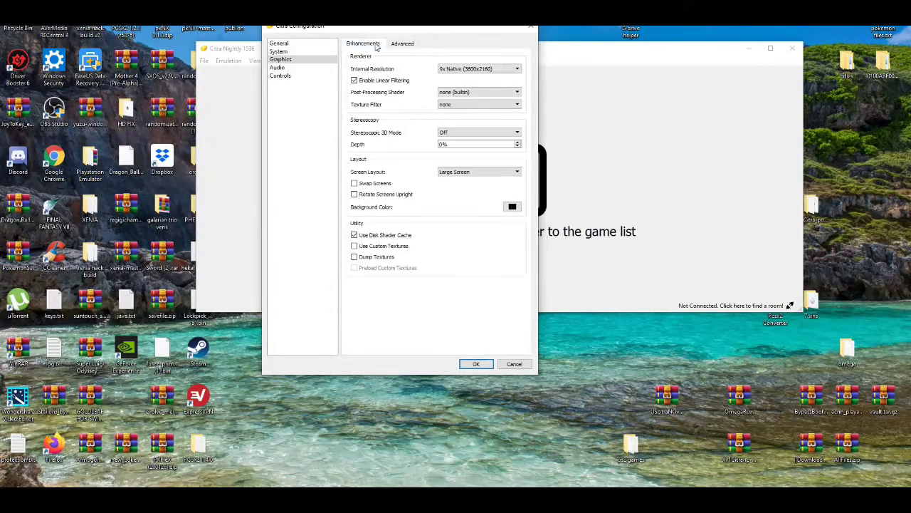
left_click(531, 29)
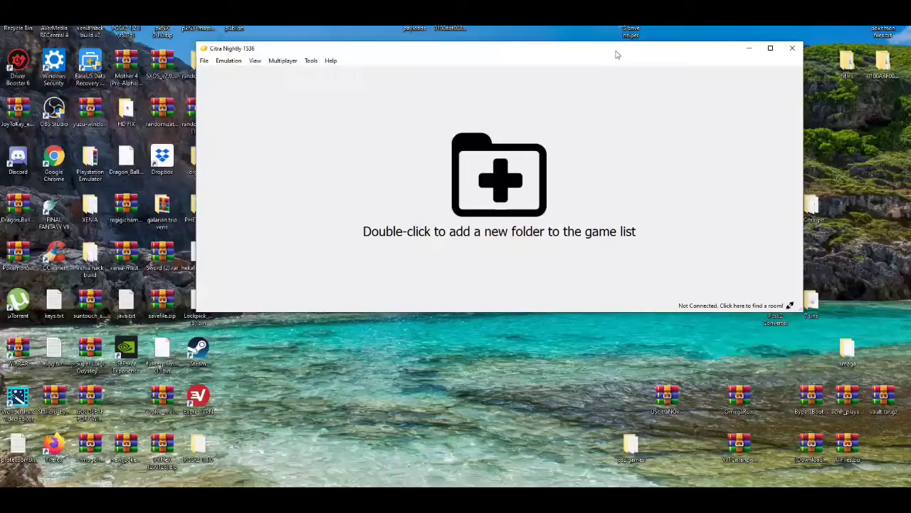
left_click_drag(595, 53, 506, 95)
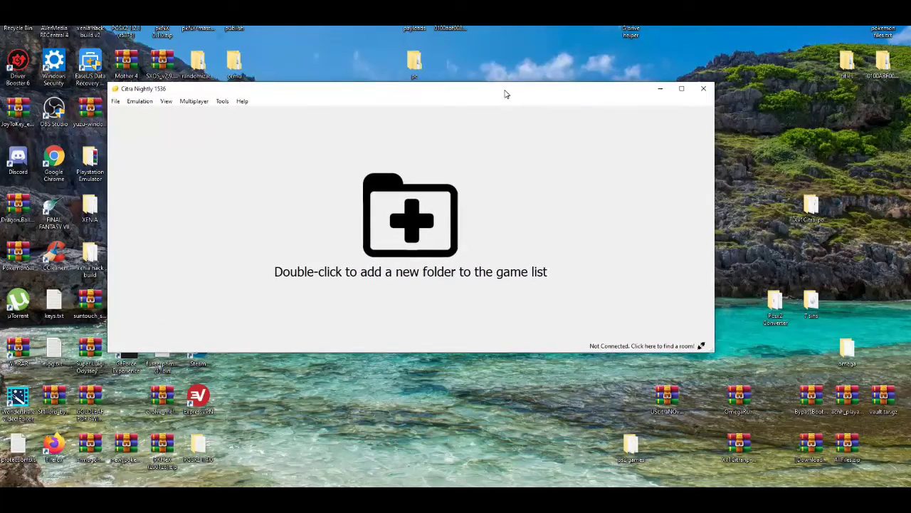
Minimize the emulator, switch to the NVIDIA Control Panel from the desktop and show the image settings with preview.
left_click(660, 89)
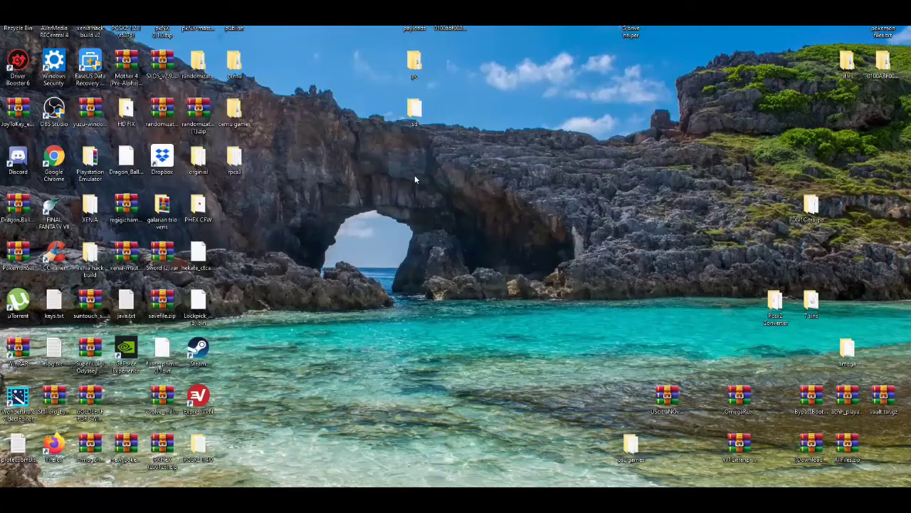
right_click(415, 179)
left_click(453, 308)
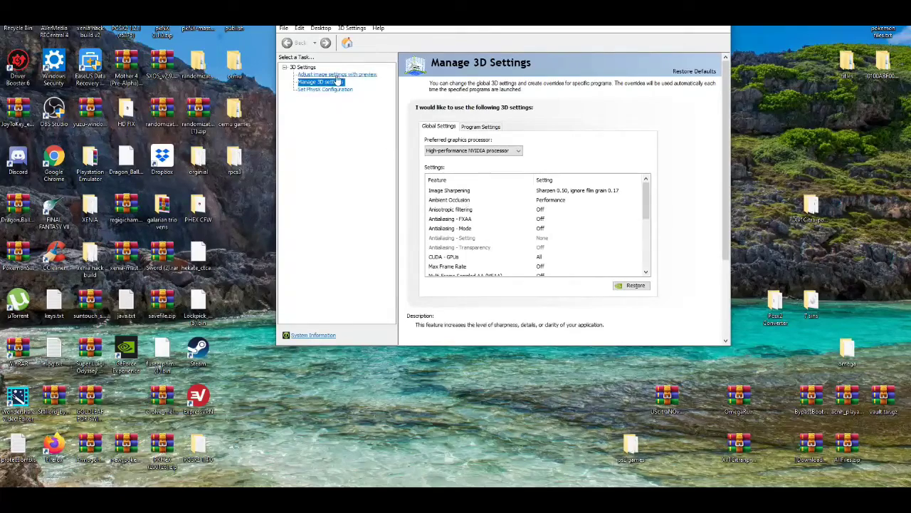
left_click(338, 74)
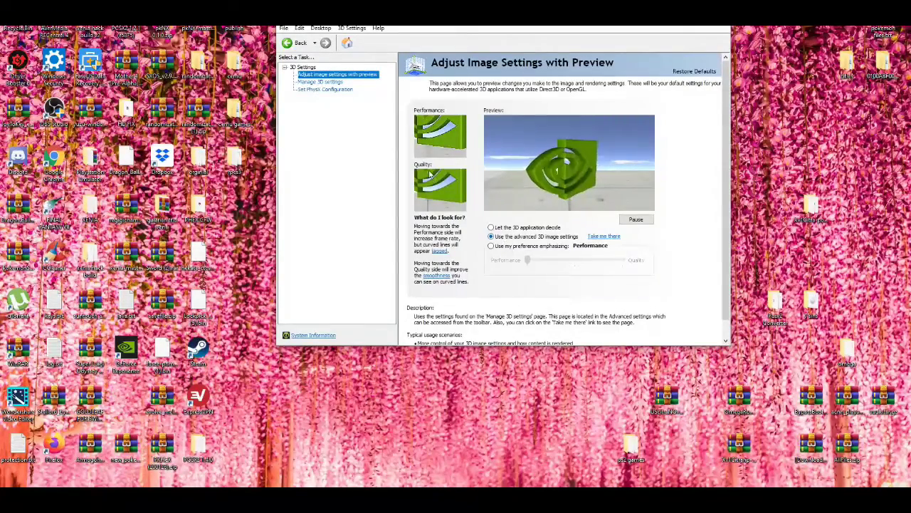
In the PhysX configuration, select GeForce GTX 1050 as the PhysX processor.
left_click(326, 89)
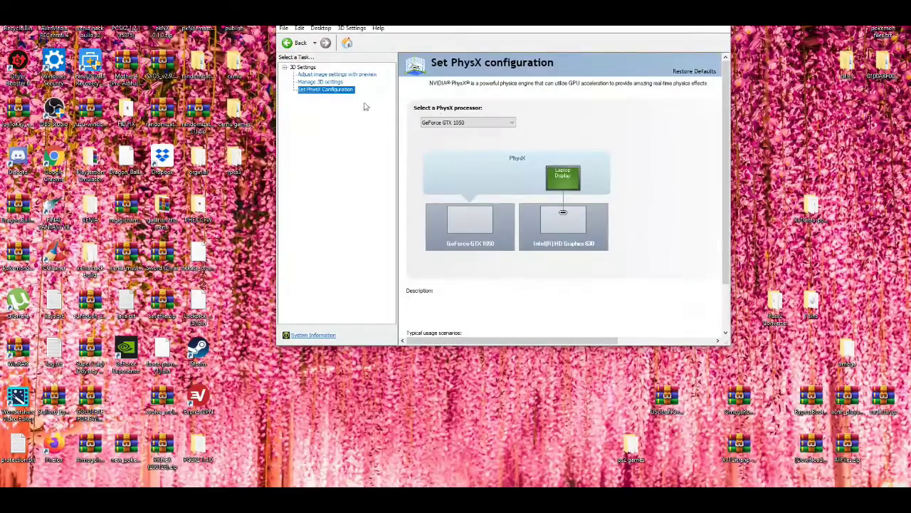
left_click(450, 123)
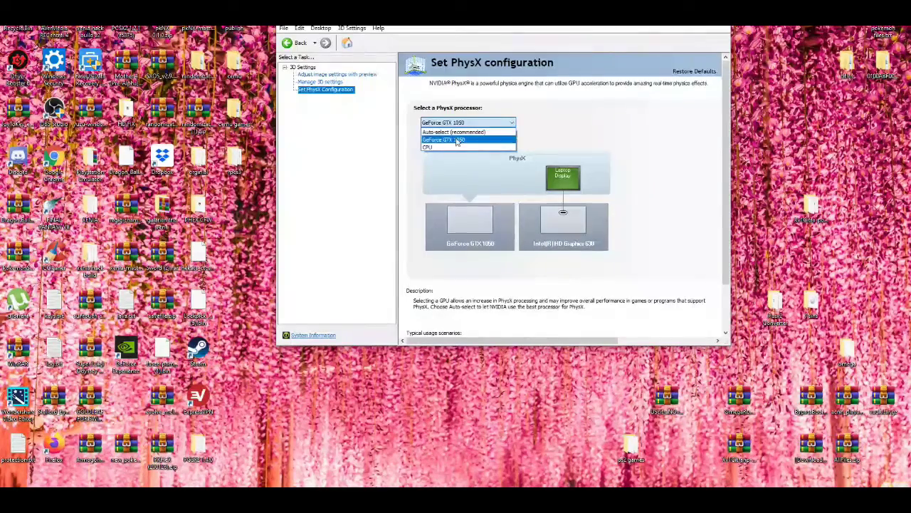
left_click(459, 140)
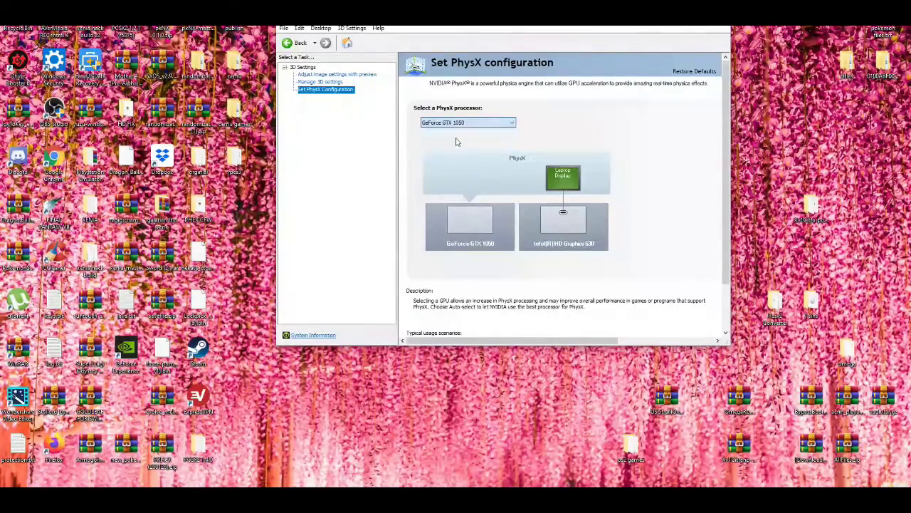
Review the global 3D settings and select High-performance NVIDIA processor as the preferred graphics processor.
left_click(324, 83)
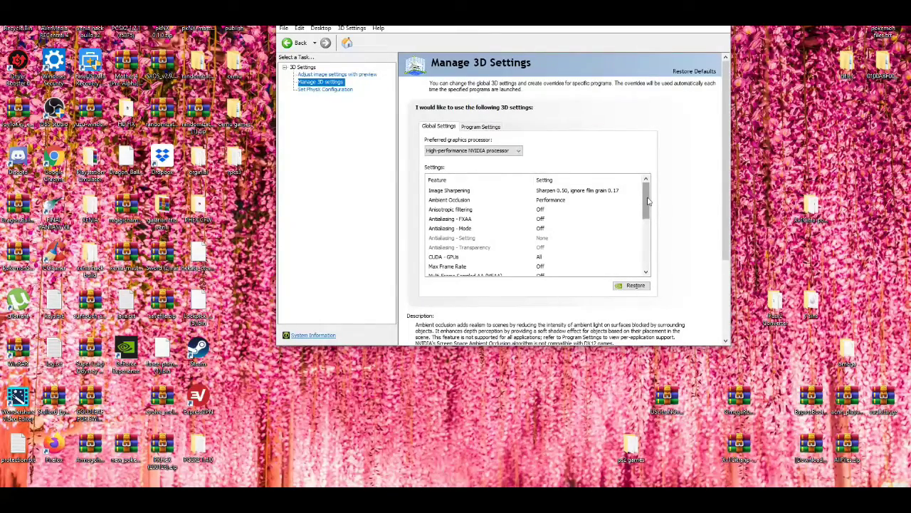
left_click_drag(648, 202, 649, 218)
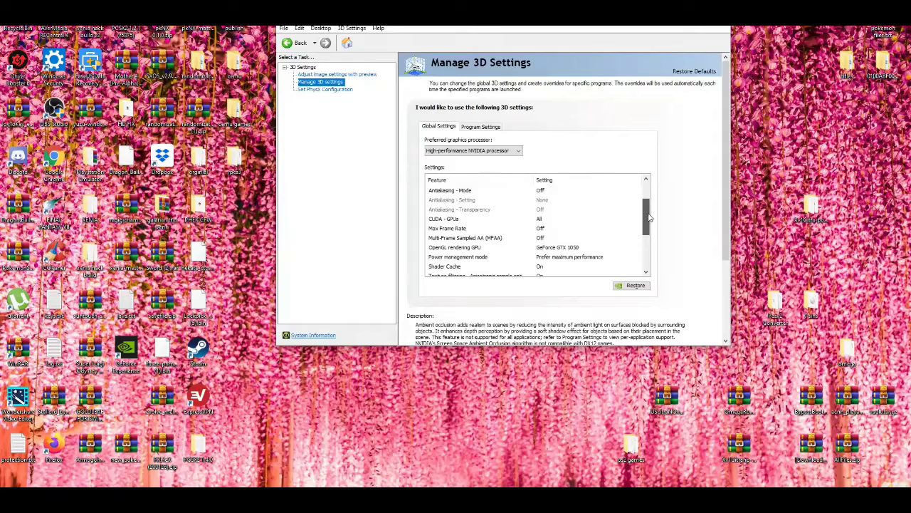
left_click_drag(649, 218, 648, 264)
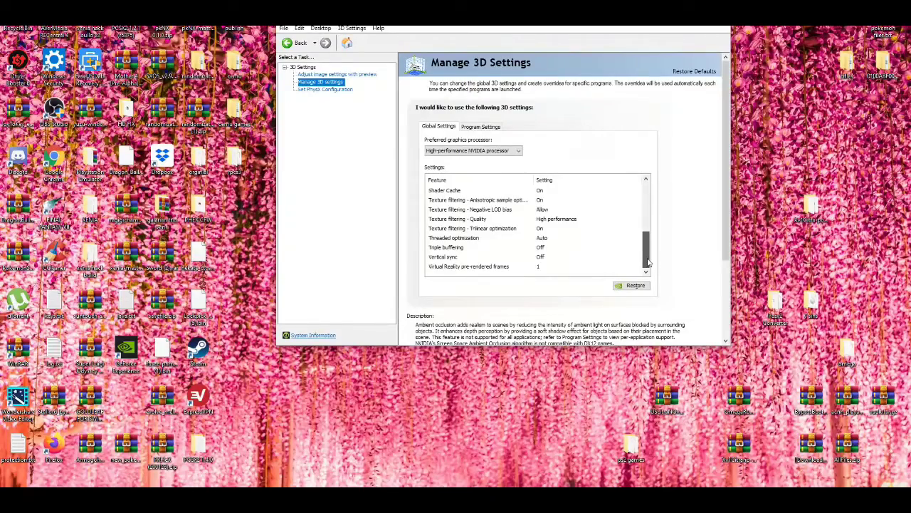
left_click_drag(648, 260, 644, 182)
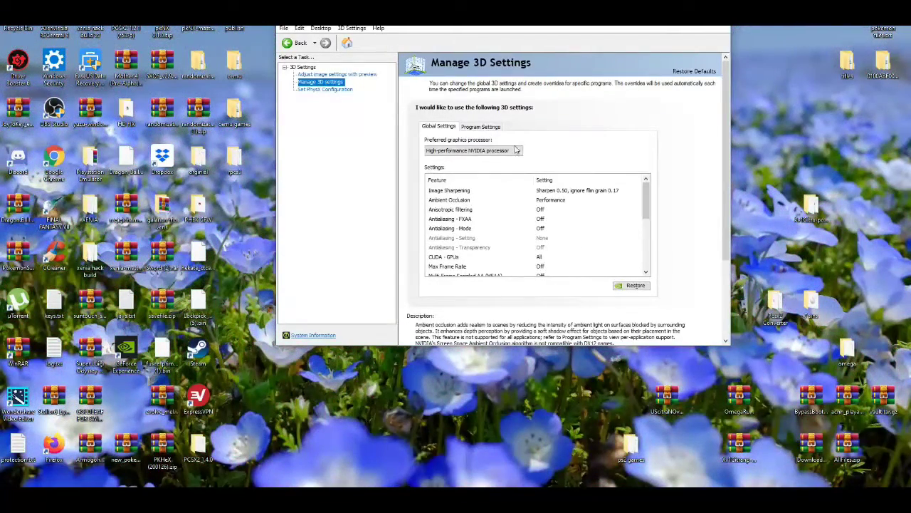
left_click(448, 153)
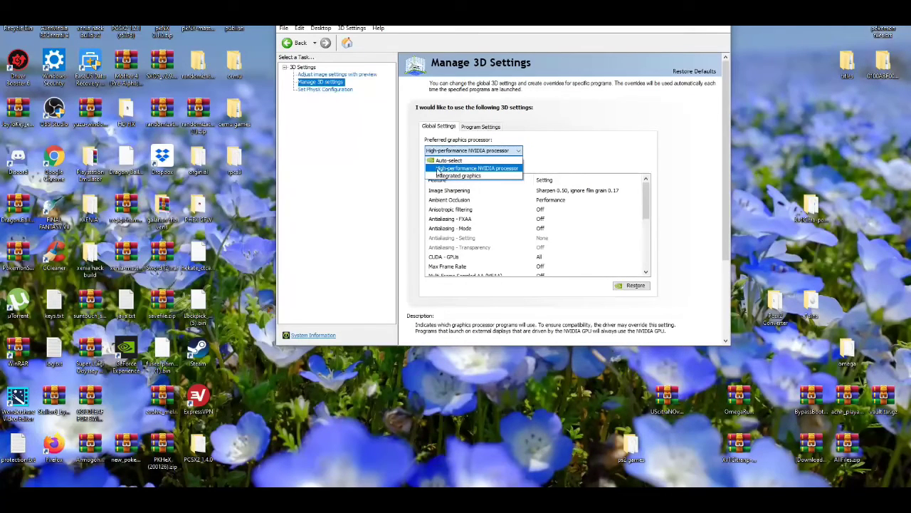
left_click(462, 169)
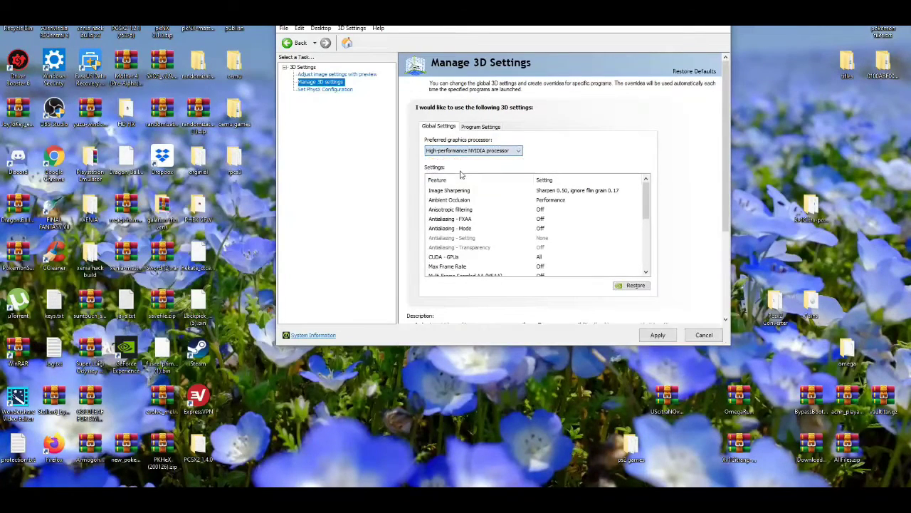
Add citra-qt.exe to the programs with custom 3D settings.
left_click(484, 127)
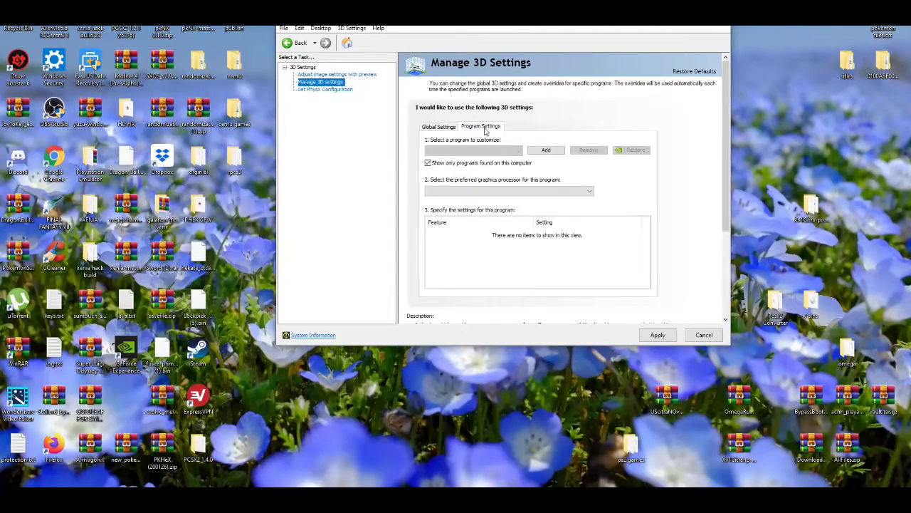
left_click(547, 150)
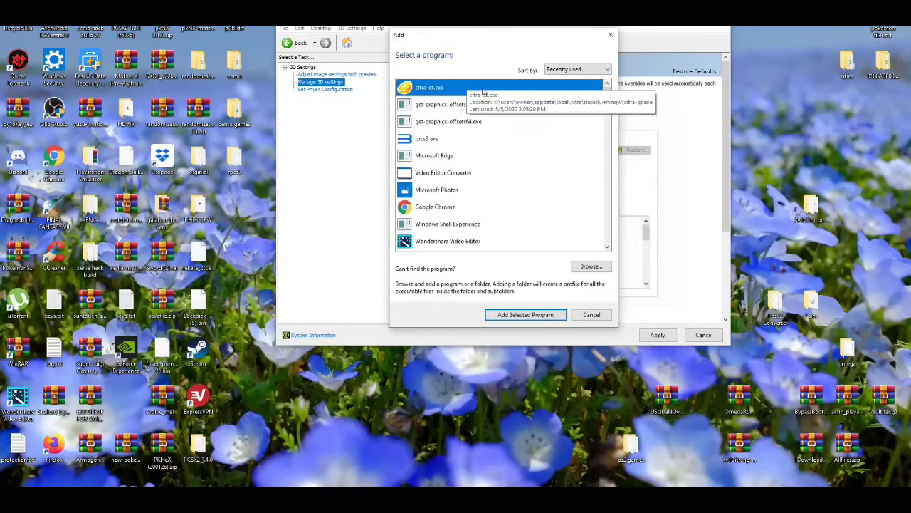
left_click(514, 315)
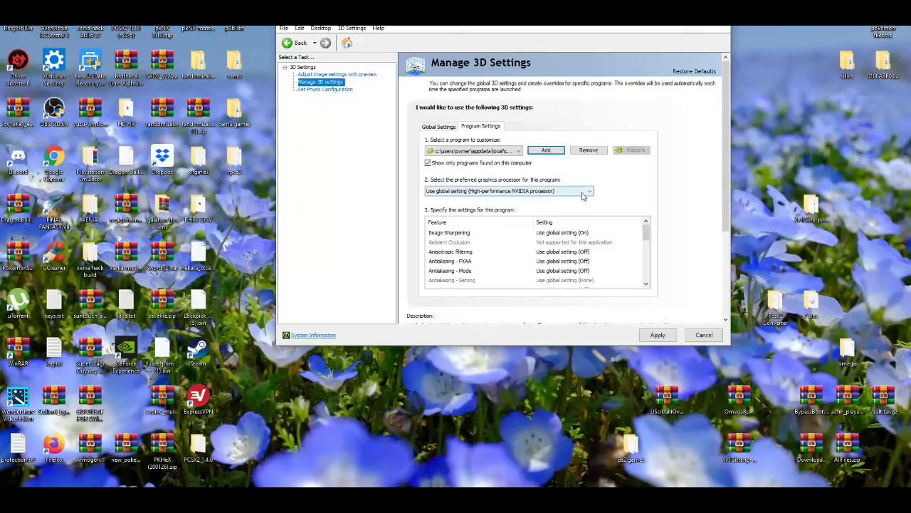
Keep the global High-performance NVIDIA processor setting for the Citra program profile and apply the changes.
left_click(588, 190)
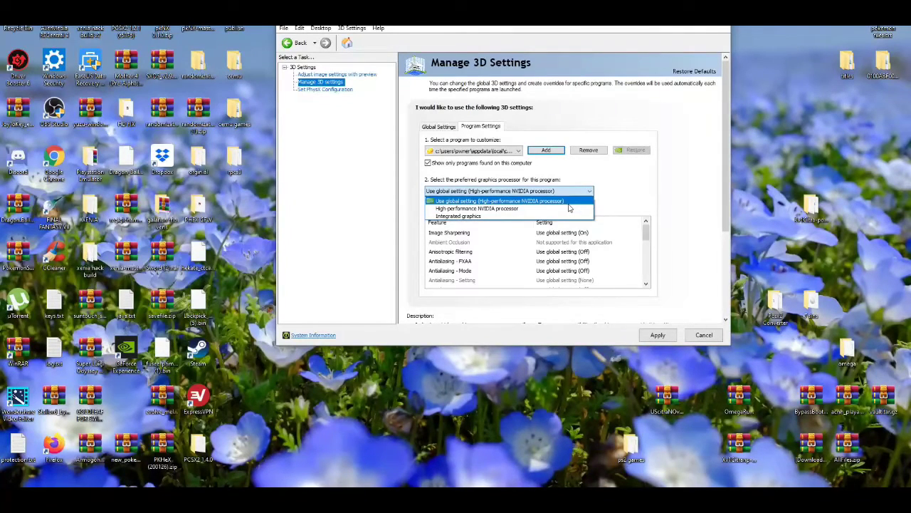
left_click(569, 204)
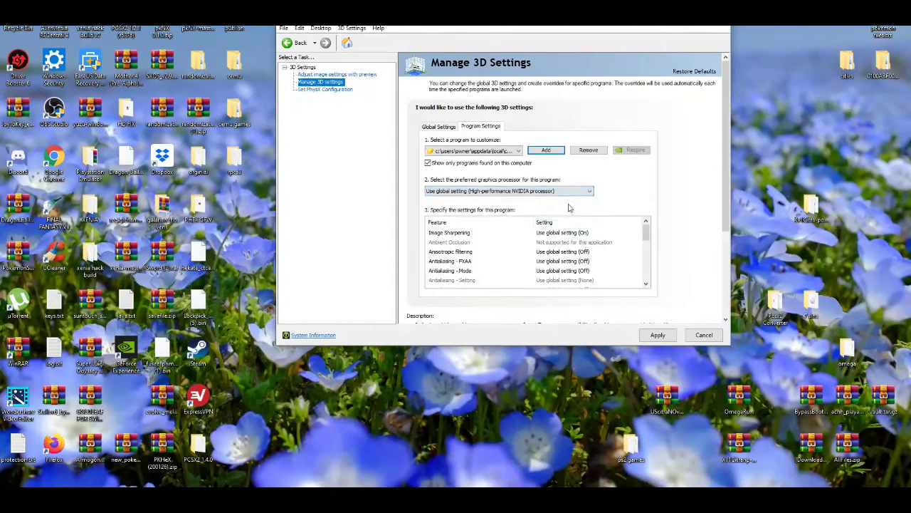
left_click(659, 334)
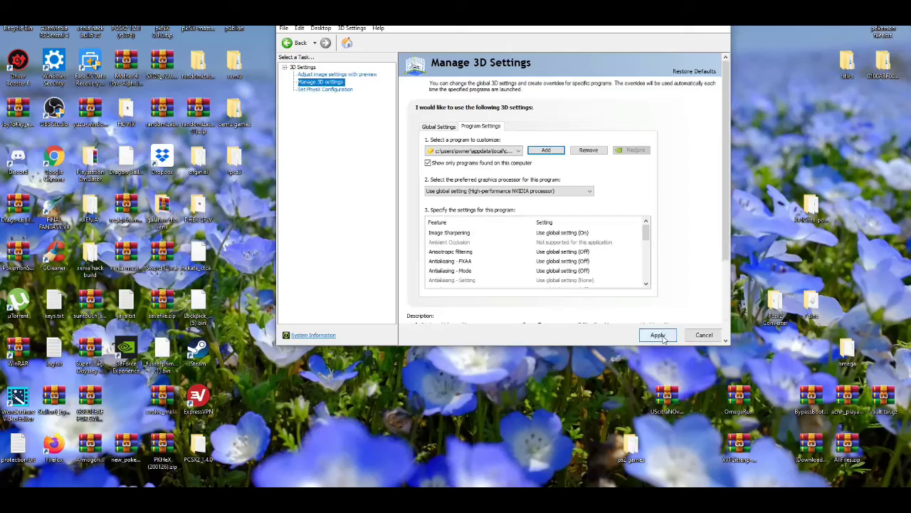
scroll(728, 178, "down", 5)
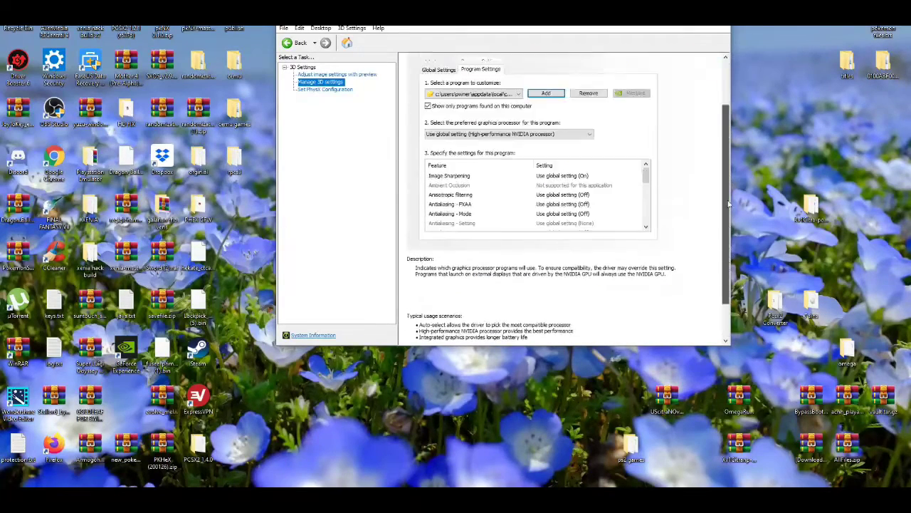
scroll(728, 177, "up", 5)
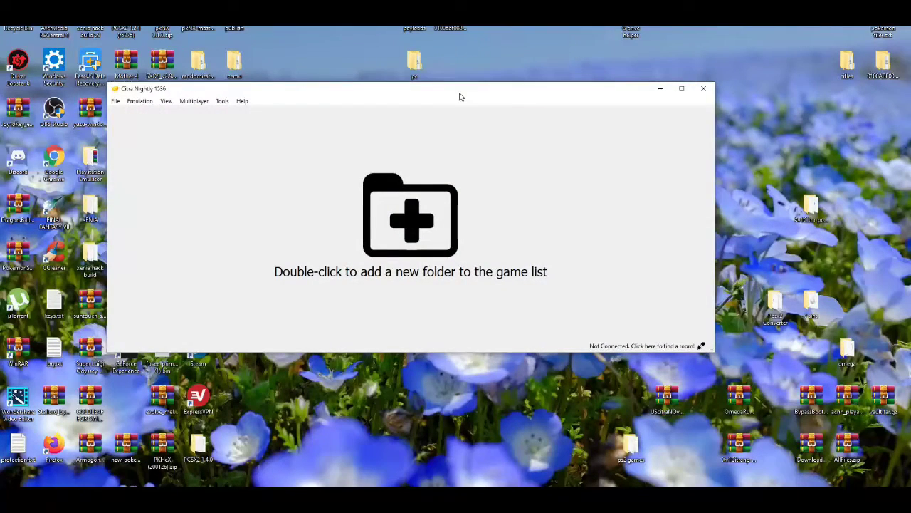
Move the Citra window higher on the desktop, check the contents of the UScitraNOv1 archive in WinRAR and minimize it.
left_click_drag(460, 97, 520, 72)
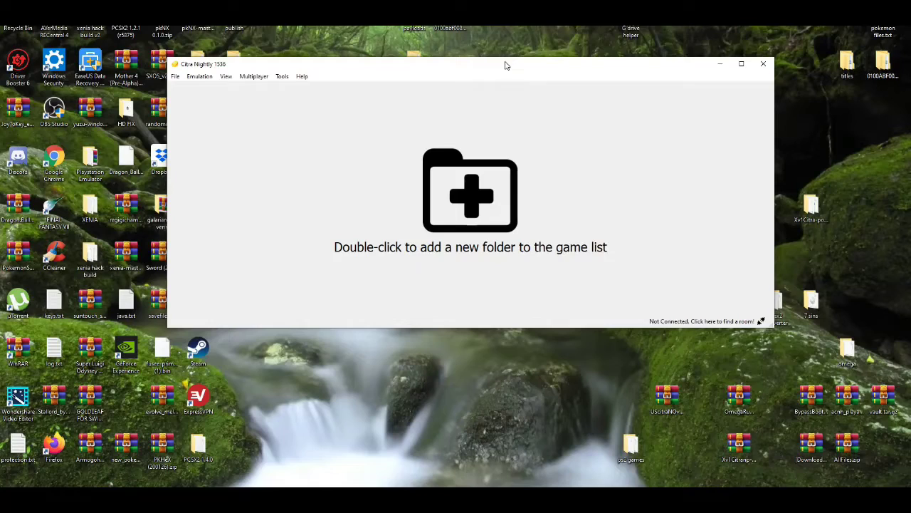
left_click_drag(505, 65, 510, 36)
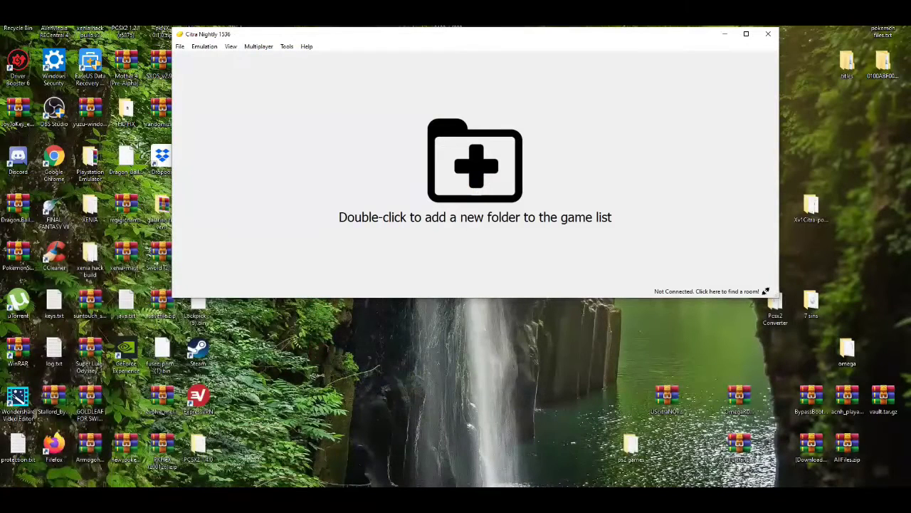
double_click(668, 402)
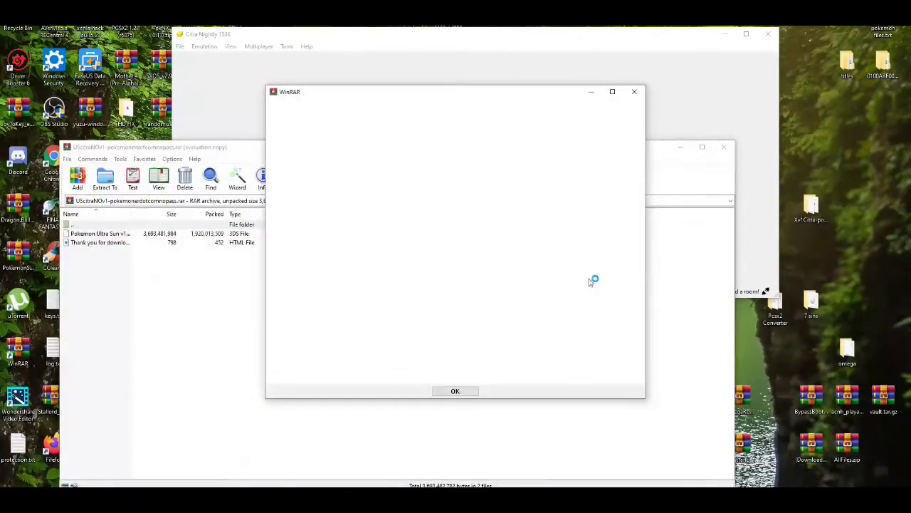
left_click(633, 93)
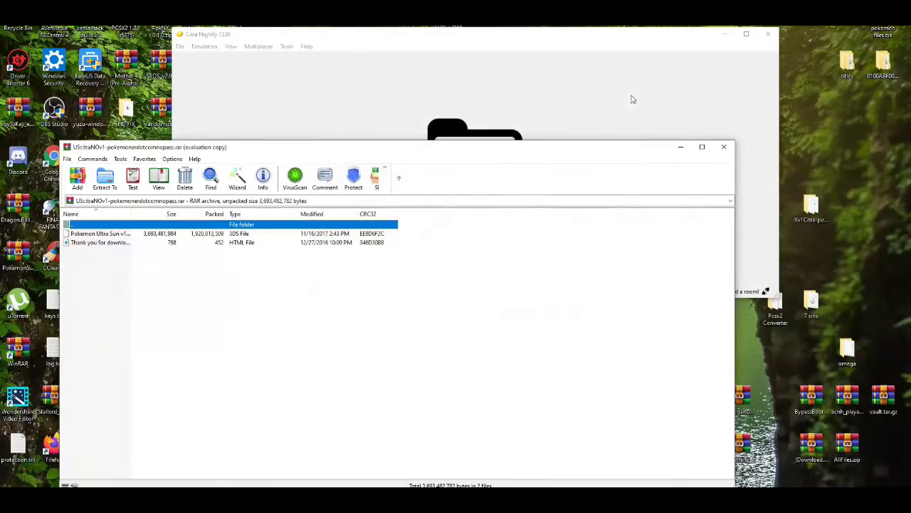
left_click(681, 148)
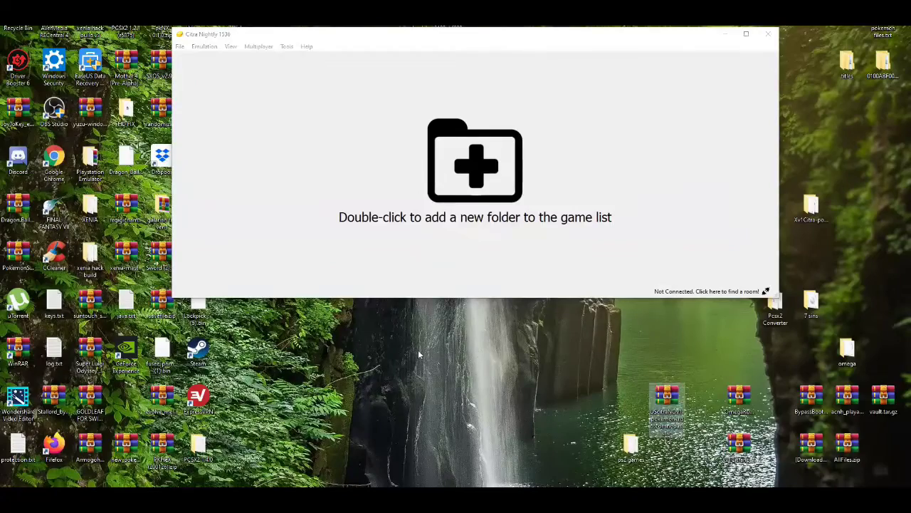
Create a new folder named sun on the desktop.
right_click(418, 354)
mouse_move(475, 324)
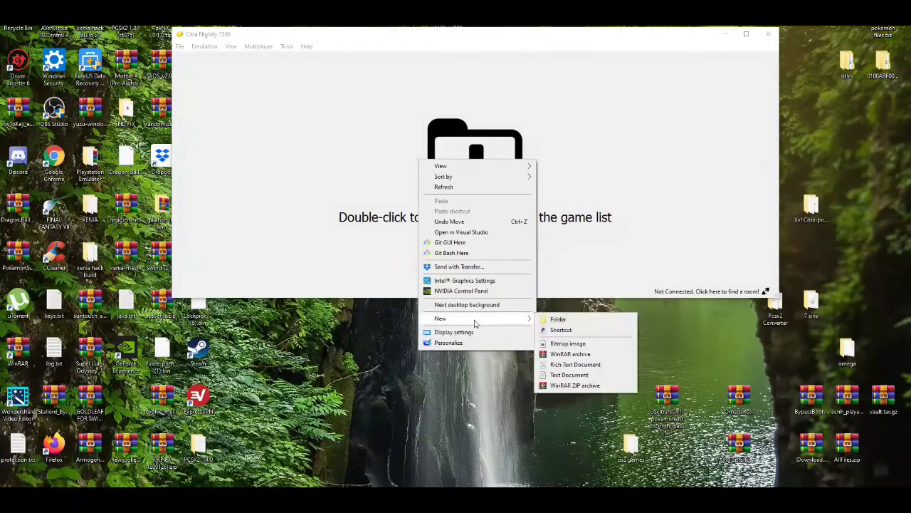
left_click(557, 320)
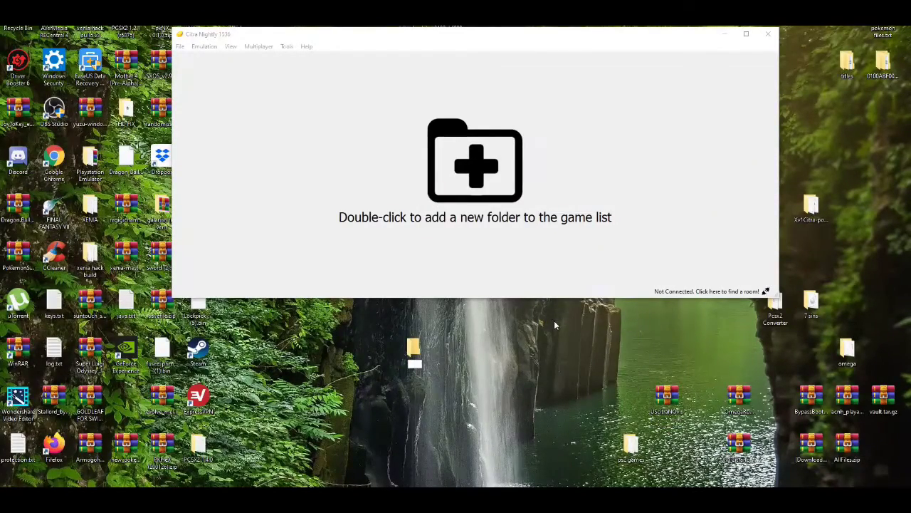
type("sun")
key("Return")
Extract the Pokemon Ultra Sun 3DS file from the UScitraNOv1 archive into the sun folder and close the archive.
double_click(667, 398)
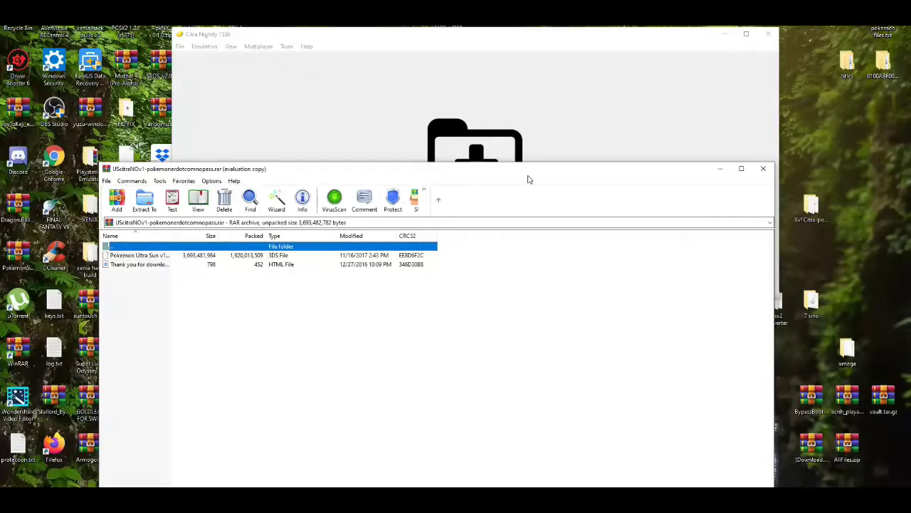
left_click_drag(528, 178, 886, 389)
left_click(517, 465)
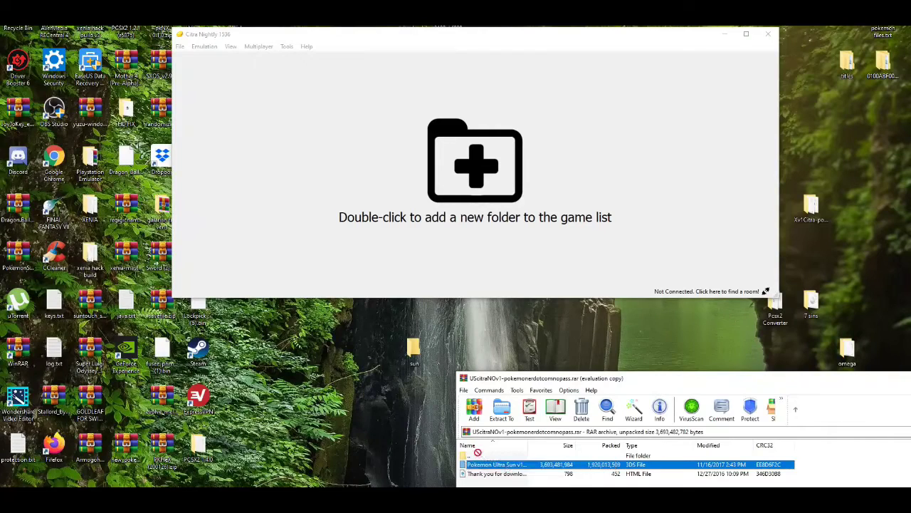
left_click(415, 349)
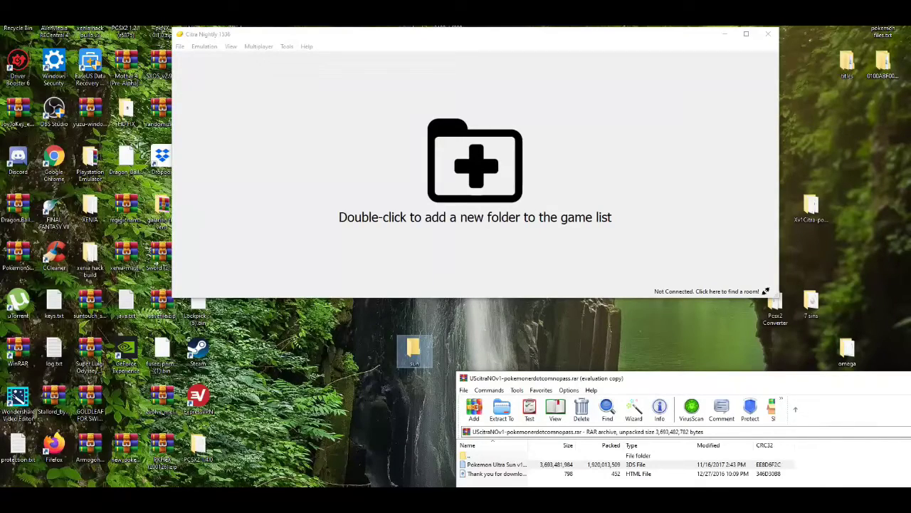
left_click(496, 464)
left_click_drag(496, 464, 596, 262)
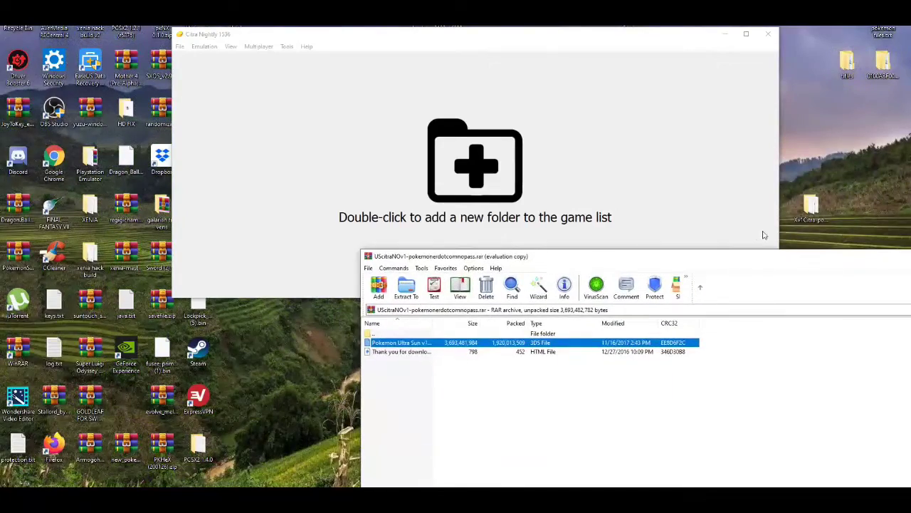
left_click_drag(753, 261, 563, 110)
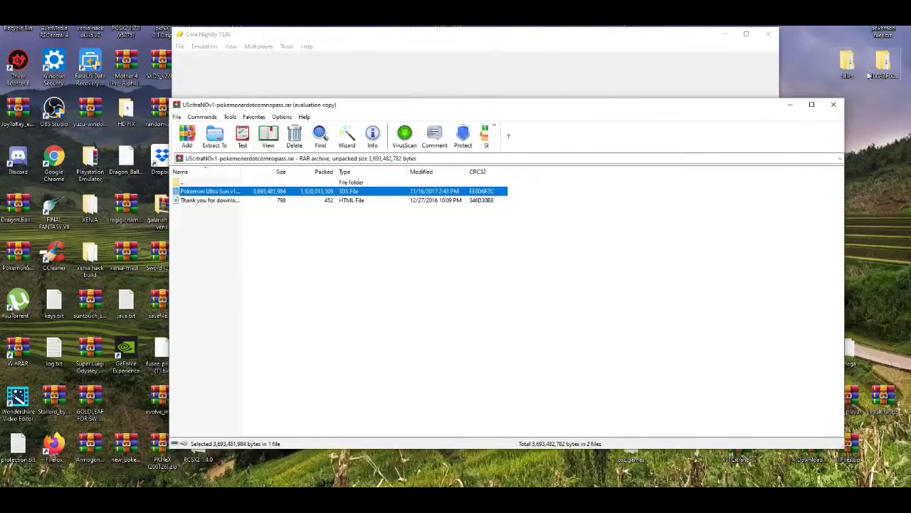
left_click(834, 104)
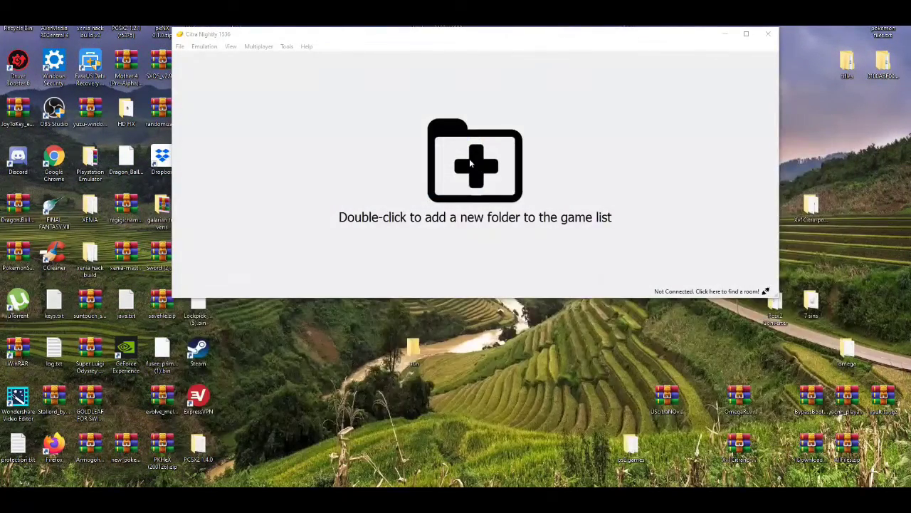
Add the sun folder from the desktop to the game list as a game directory.
double_click(469, 163)
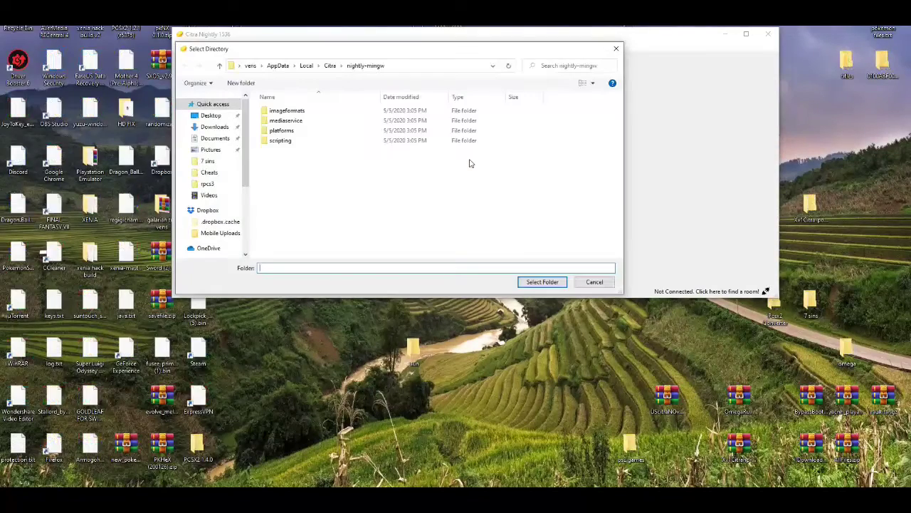
left_click(212, 116)
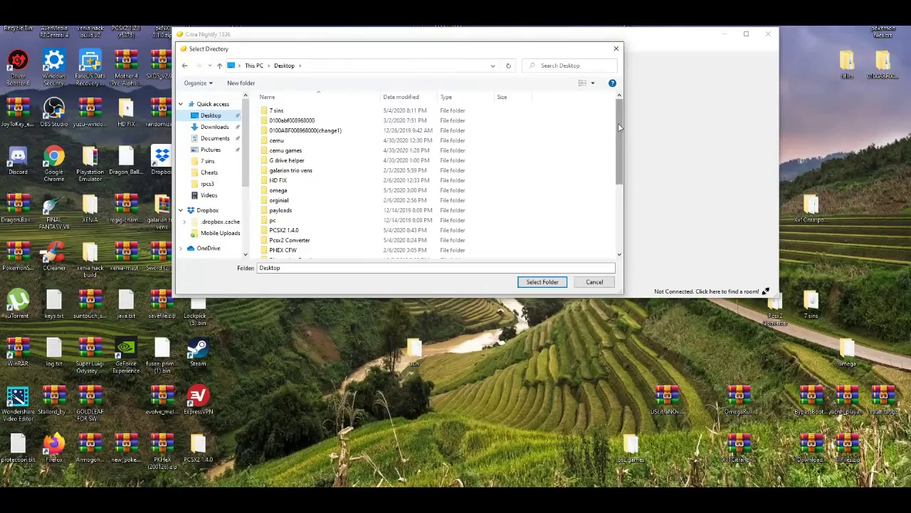
left_click_drag(618, 122, 621, 197)
left_click(284, 205)
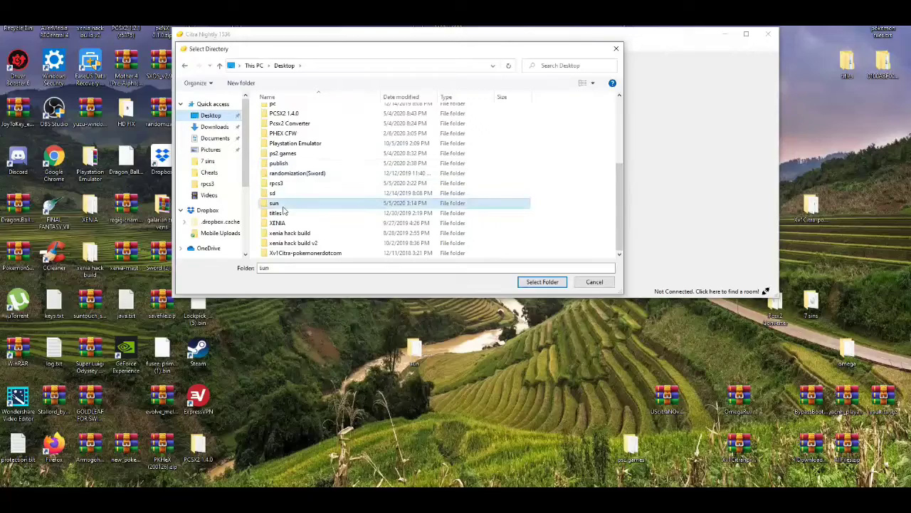
left_click(542, 283)
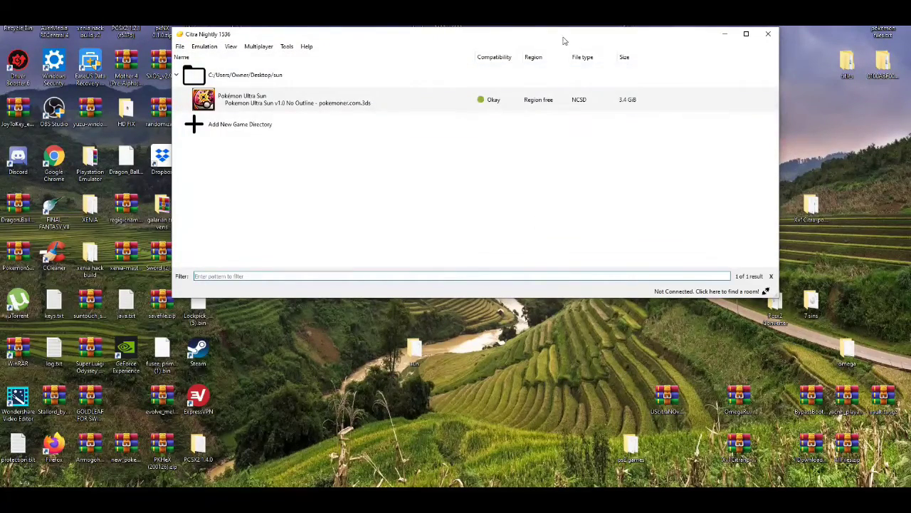
left_click_drag(562, 41, 574, 50)
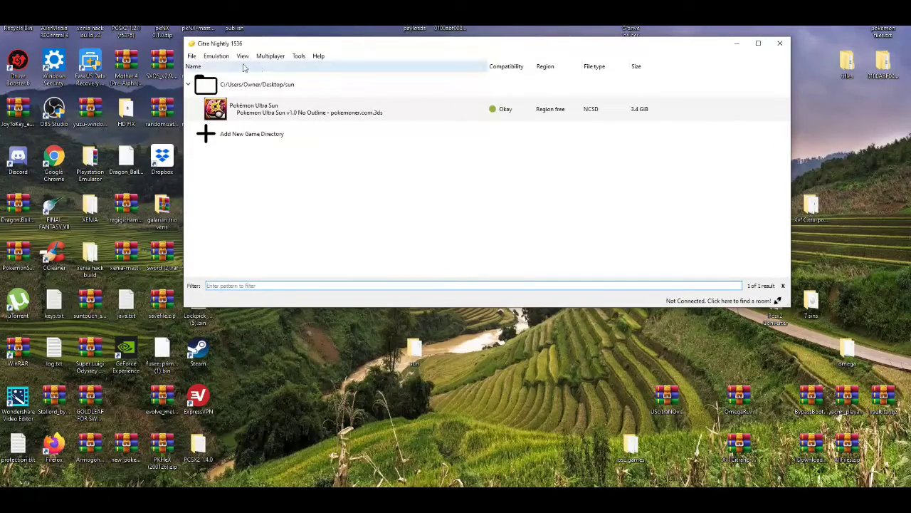
left_click(192, 56)
mouse_move(222, 59)
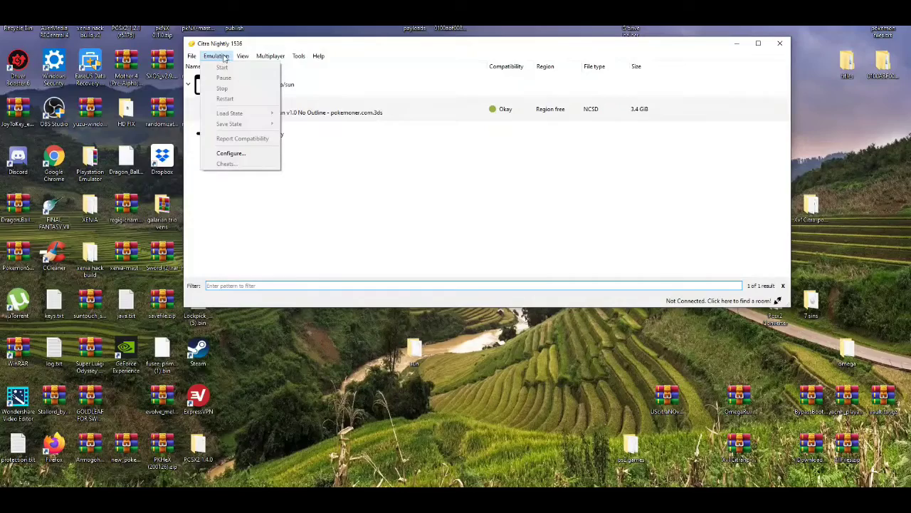
left_click(242, 55)
mouse_move(274, 57)
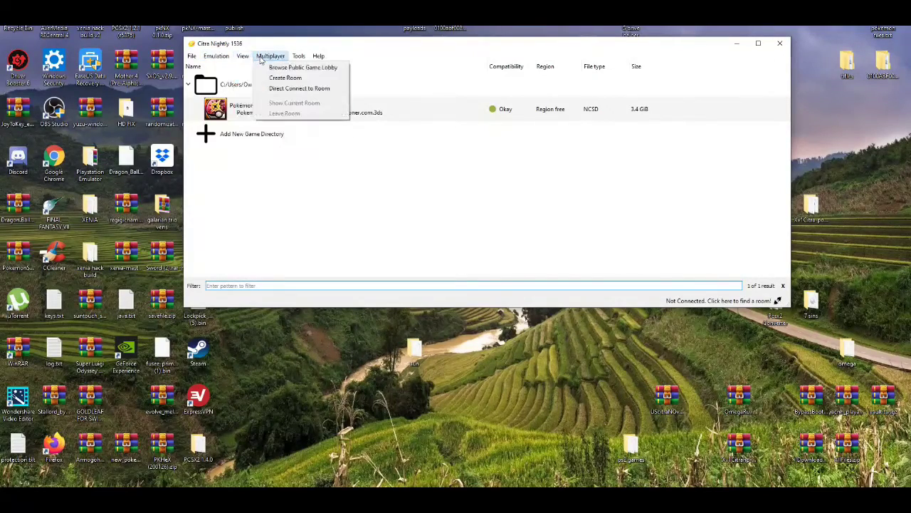
left_click(367, 50)
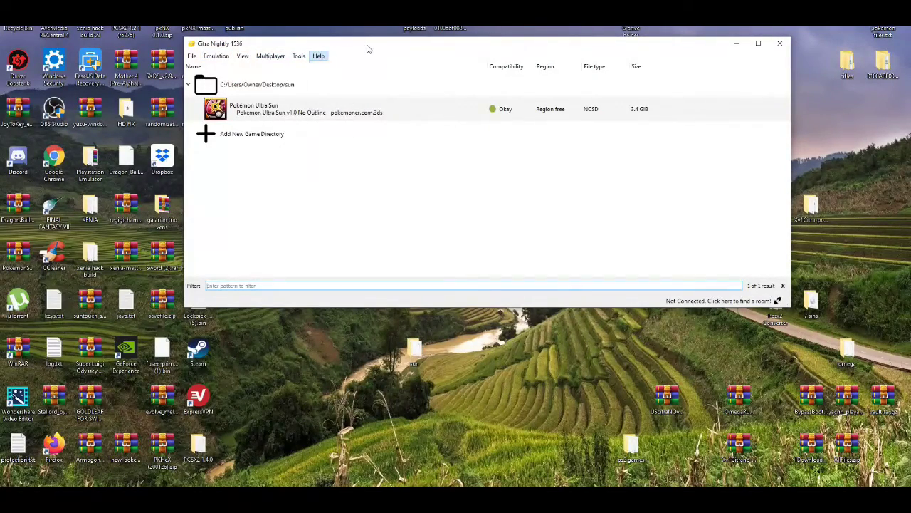
left_click_drag(362, 50, 374, 73)
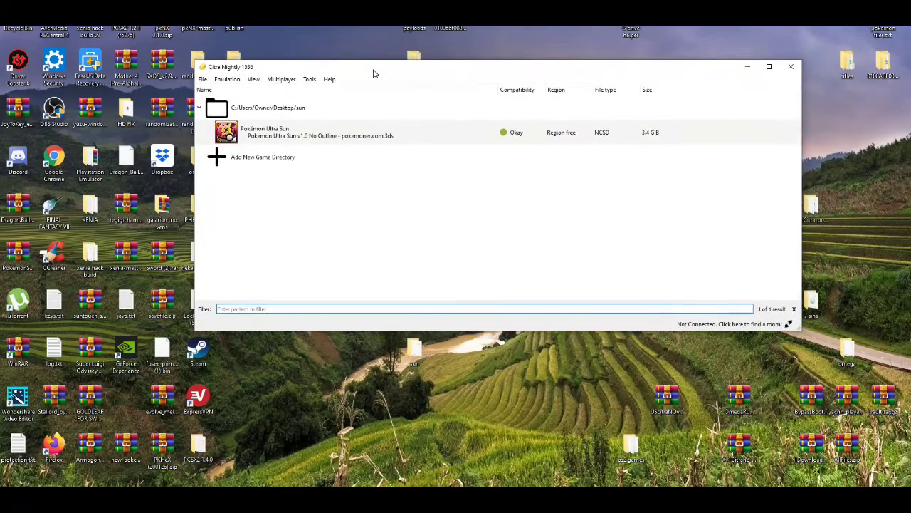
Test-run Pokémon Ultra Sun from the game list up to its language selection screen and stop the emulation.
left_click(302, 139)
double_click(301, 137)
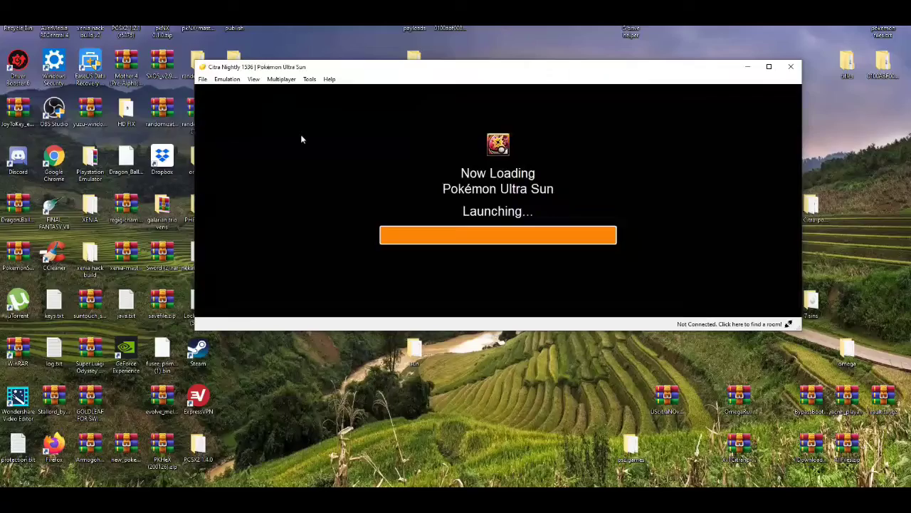
left_click(228, 79)
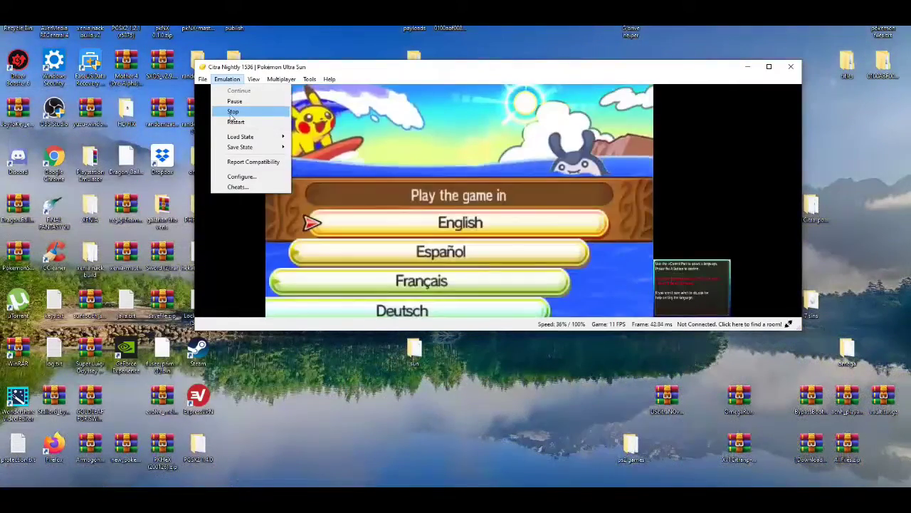
left_click(233, 112)
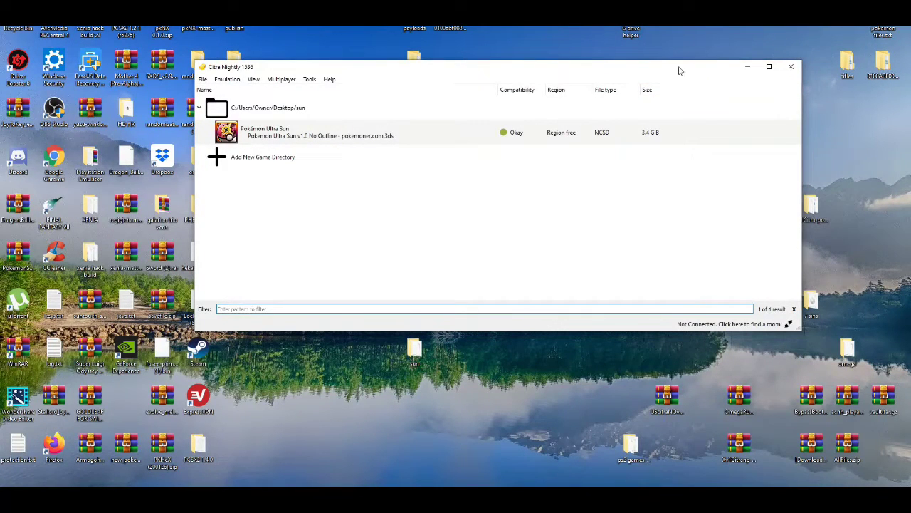
mouse_move(679, 70)
left_mouse_down()
mouse_move(668, 71)
mouse_move(668, 81)
left_mouse_up()
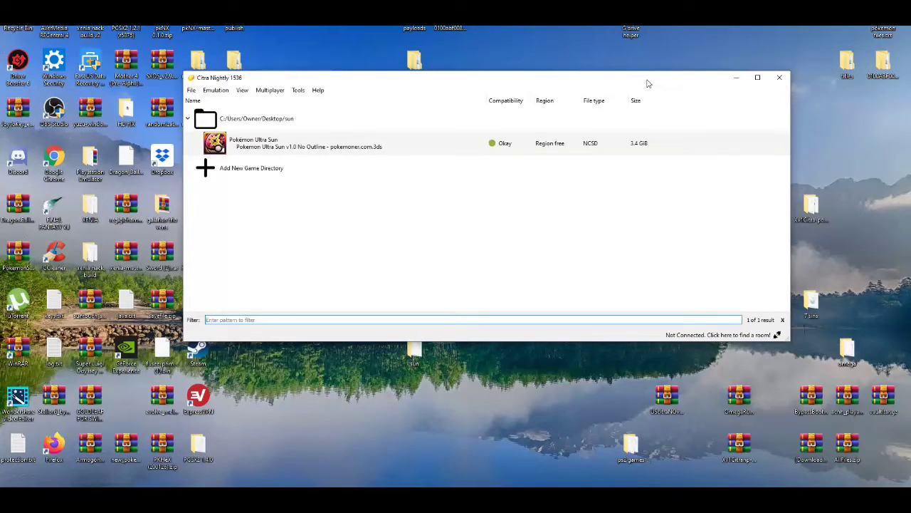
left_click_drag(648, 84, 632, 73)
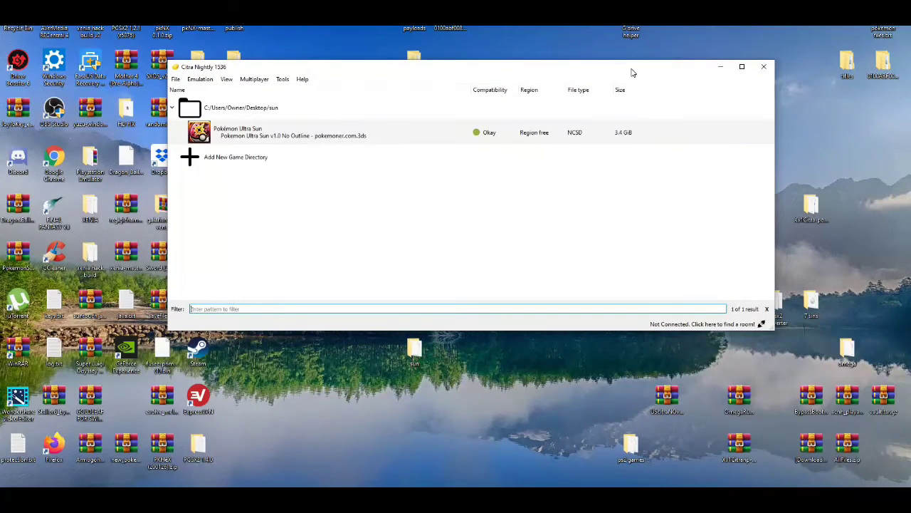